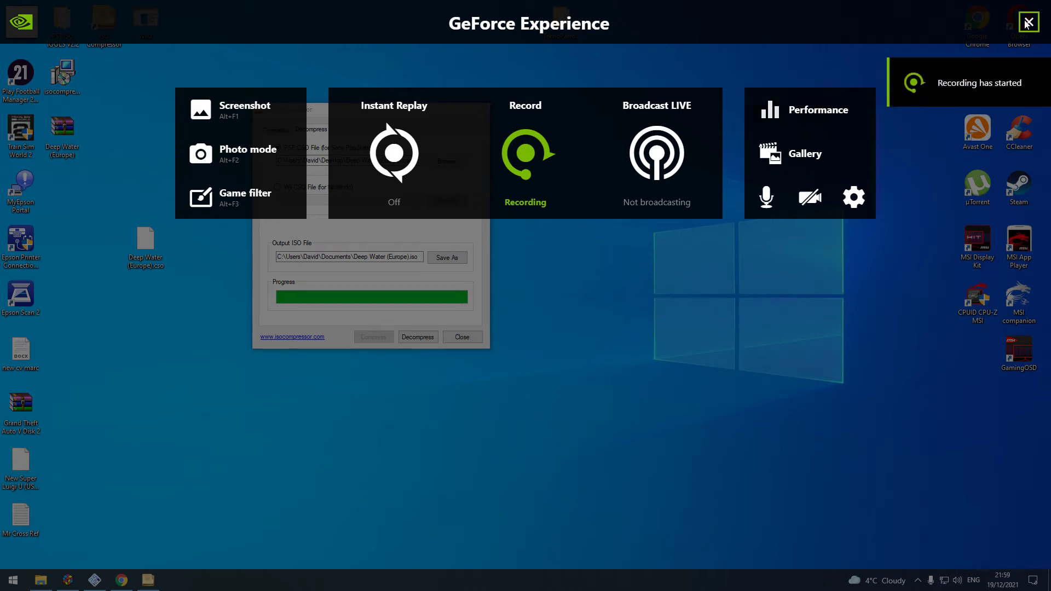
Step: Close ISO Compressor and move the desktop file Deep Water (Europe).cso to the Recycle Bin
{"action": "left_click", "coordinate": [1027, 22]}
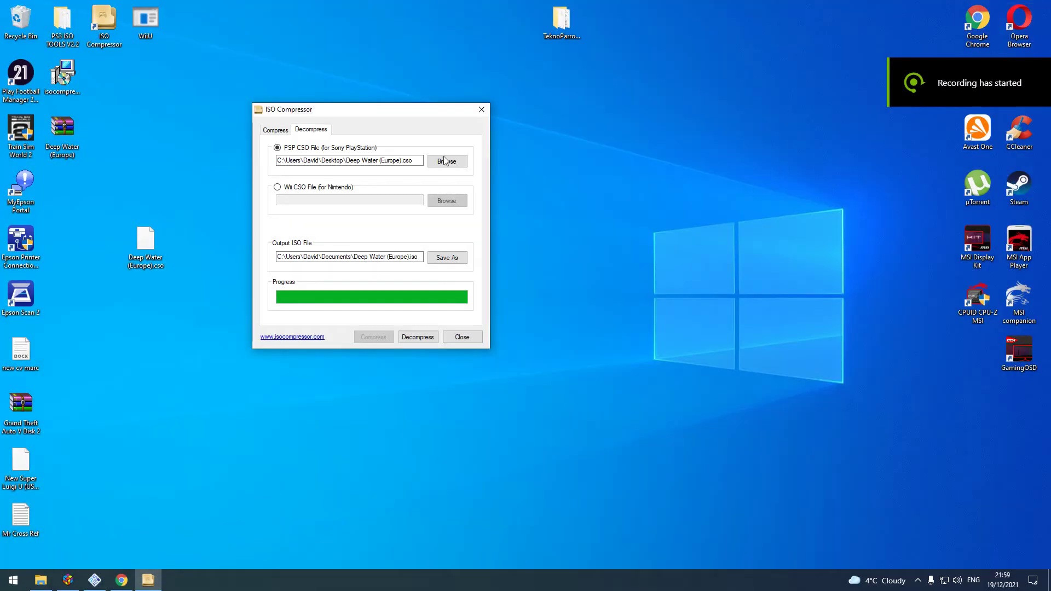
{"action": "left_click", "coordinate": [481, 110]}
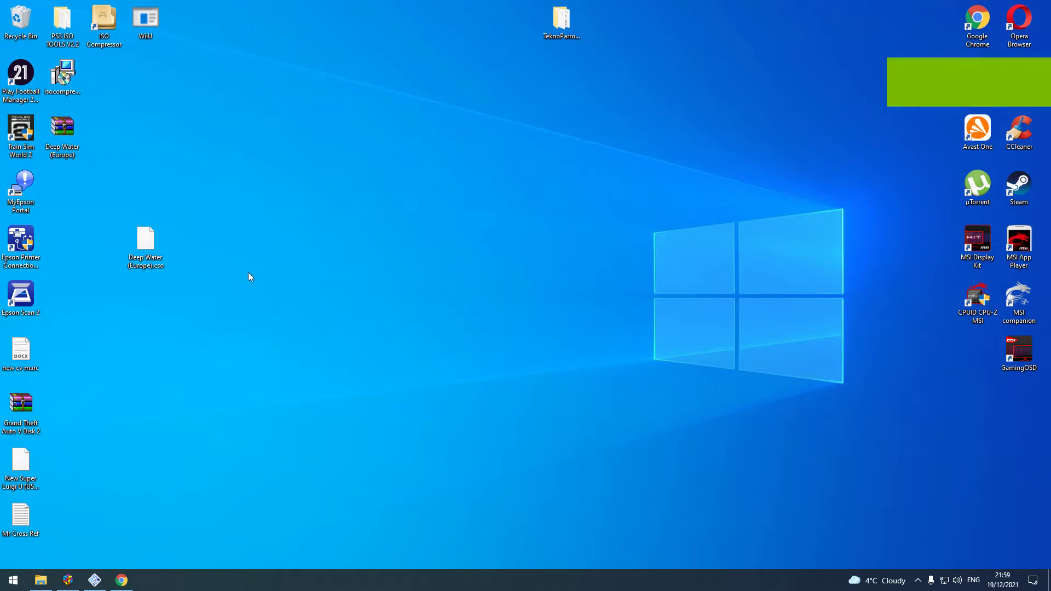
{"action": "left_click_drag", "start_coordinate": [151, 239], "coordinate": [178, 159]}
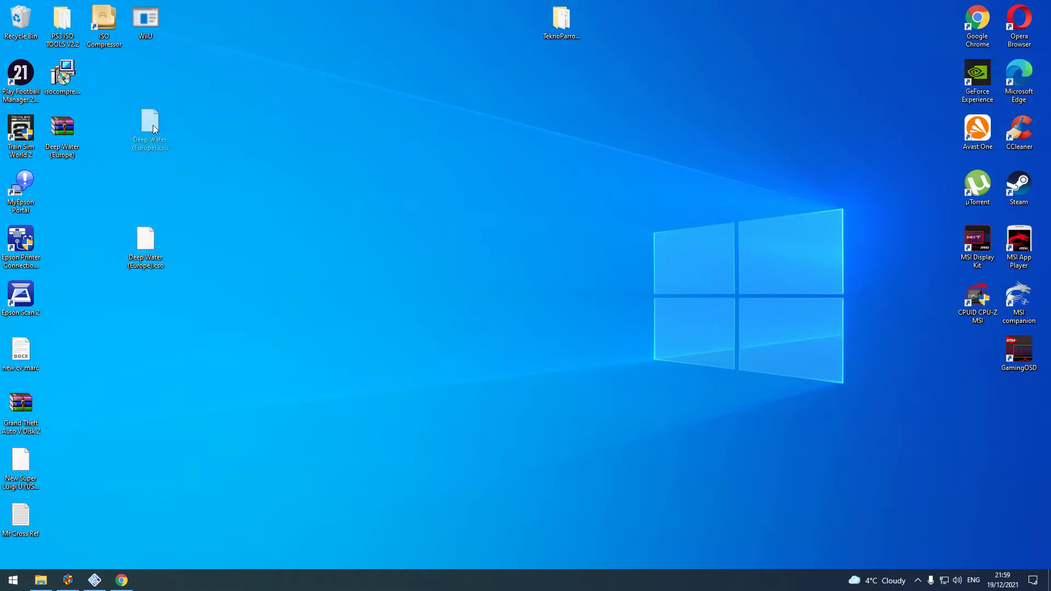
{"action": "left_click_drag", "start_coordinate": [110, 96], "coordinate": [20, 22]}
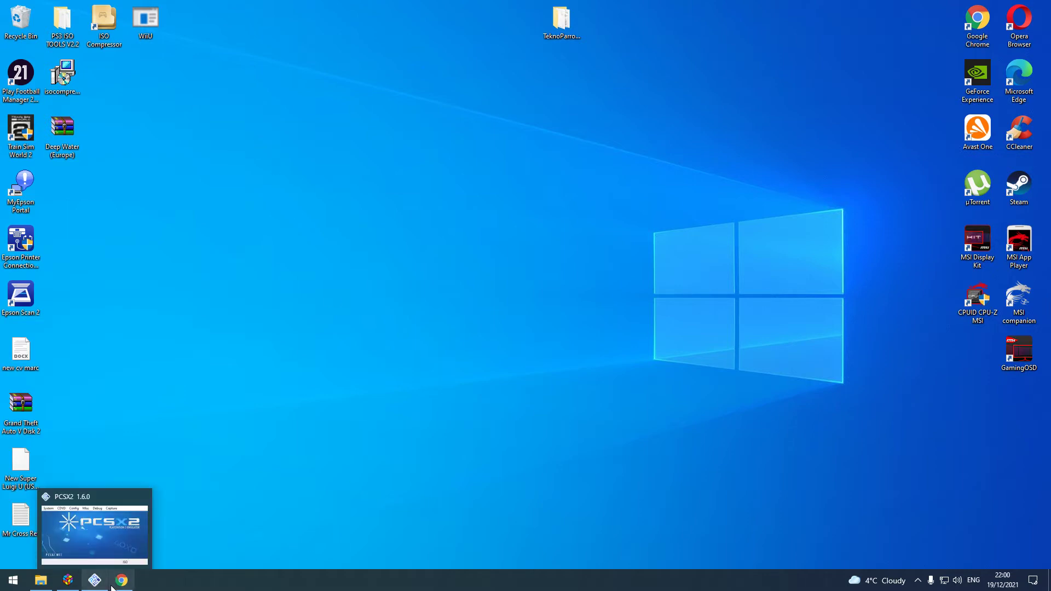
Step: Switch to Google Chrome and look through the CDRomance search results for "g1", including the G1 Jockey games
{"action": "mouse_move", "coordinate": [124, 583]}
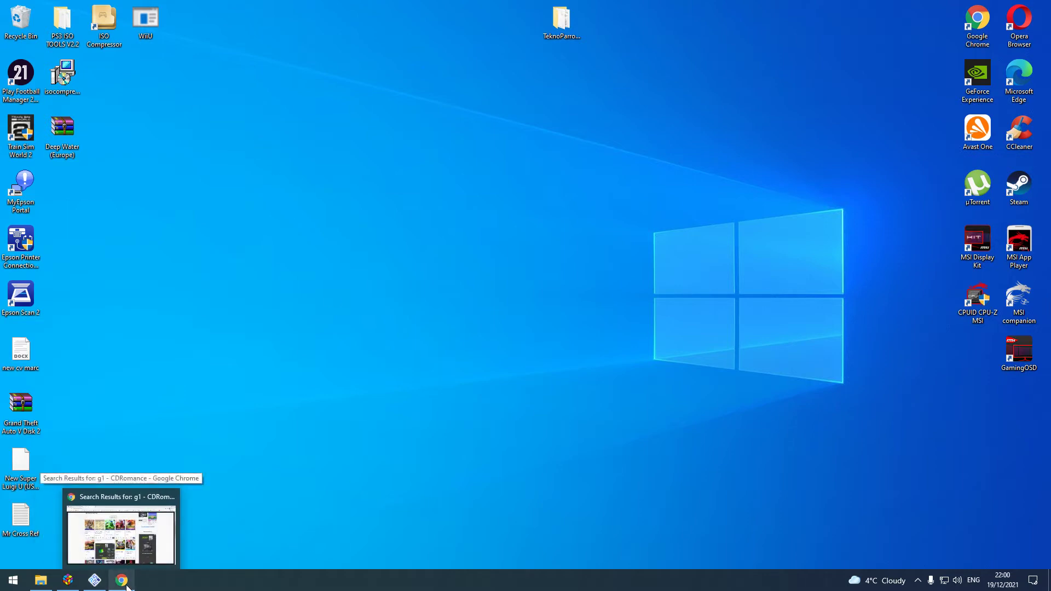
{"action": "left_click", "coordinate": [122, 585]}
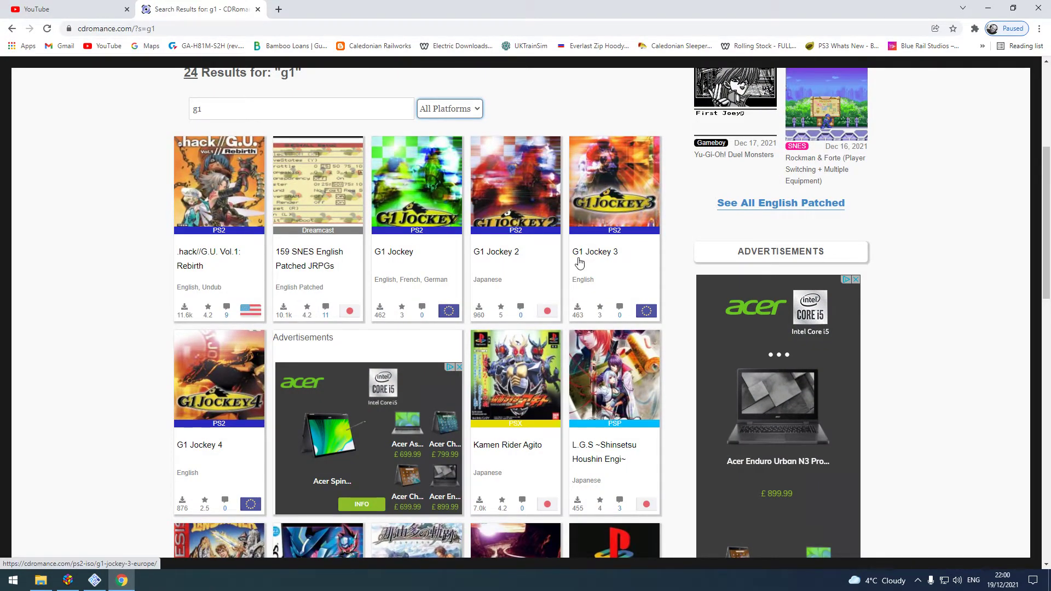
{"action": "scroll", "coordinate": [578, 265], "scroll_direction": "down", "scroll_amount": 4}
{"action": "scroll", "coordinate": [574, 272], "scroll_direction": "down", "scroll_amount": 6}
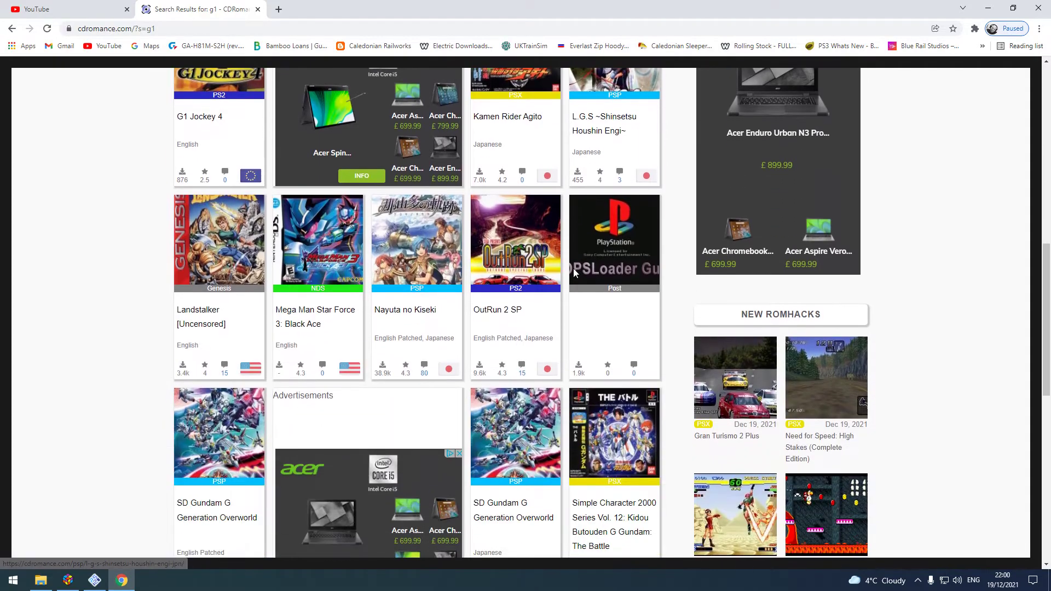
{"action": "scroll", "coordinate": [574, 272], "scroll_direction": "down", "scroll_amount": 3}
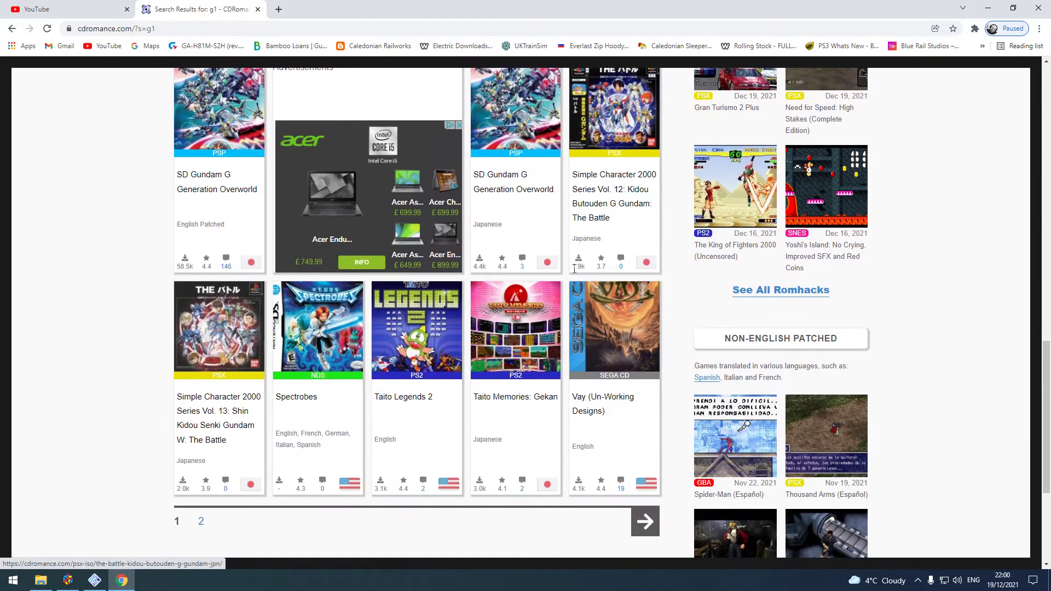
{"action": "scroll", "coordinate": [475, 341], "scroll_direction": "up", "scroll_amount": 6}
{"action": "scroll", "coordinate": [476, 341], "scroll_direction": "up", "scroll_amount": 3}
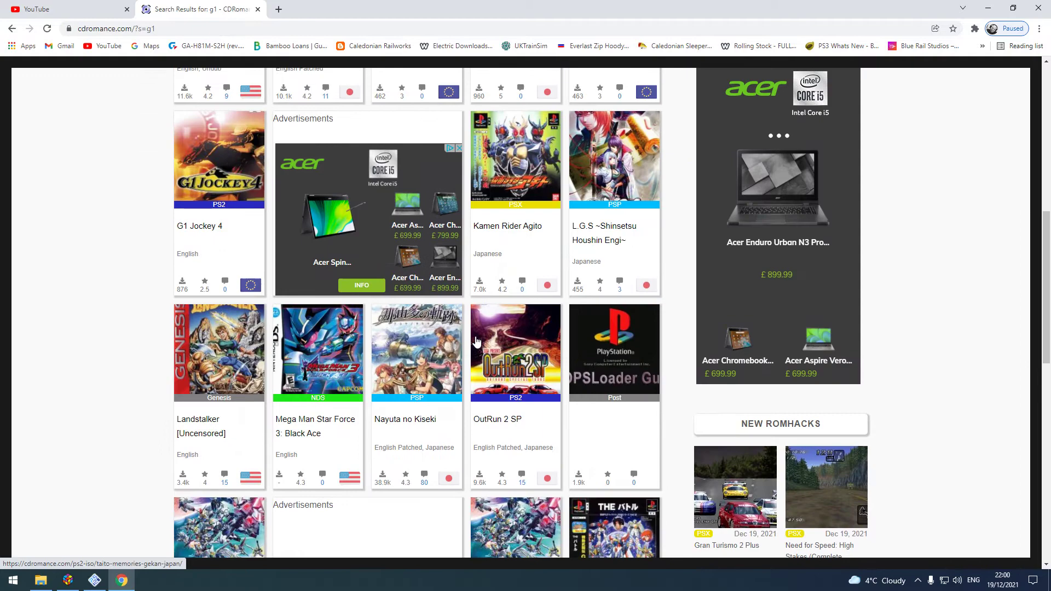
{"action": "scroll", "coordinate": [475, 341], "scroll_direction": "up", "scroll_amount": 3}
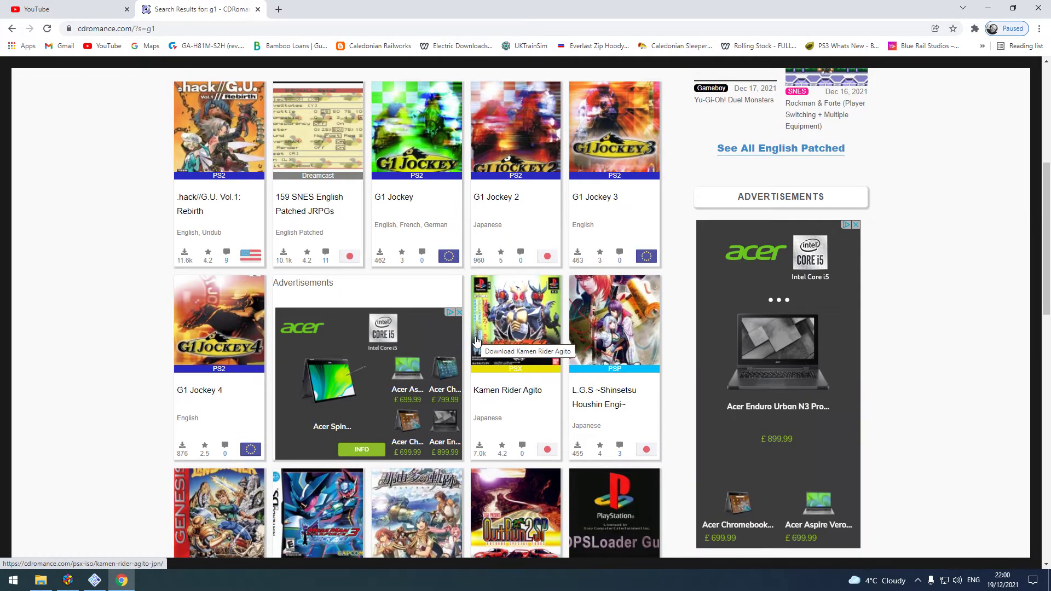
{"action": "scroll", "coordinate": [476, 341], "scroll_direction": "down", "scroll_amount": 4}
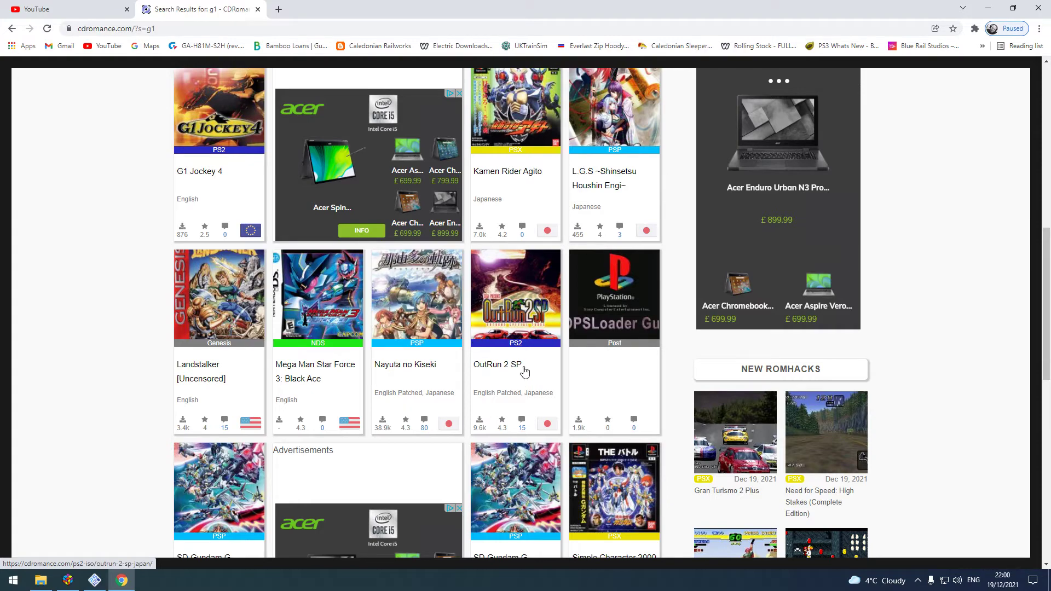
{"action": "scroll", "coordinate": [519, 362], "scroll_direction": "up", "scroll_amount": 4}
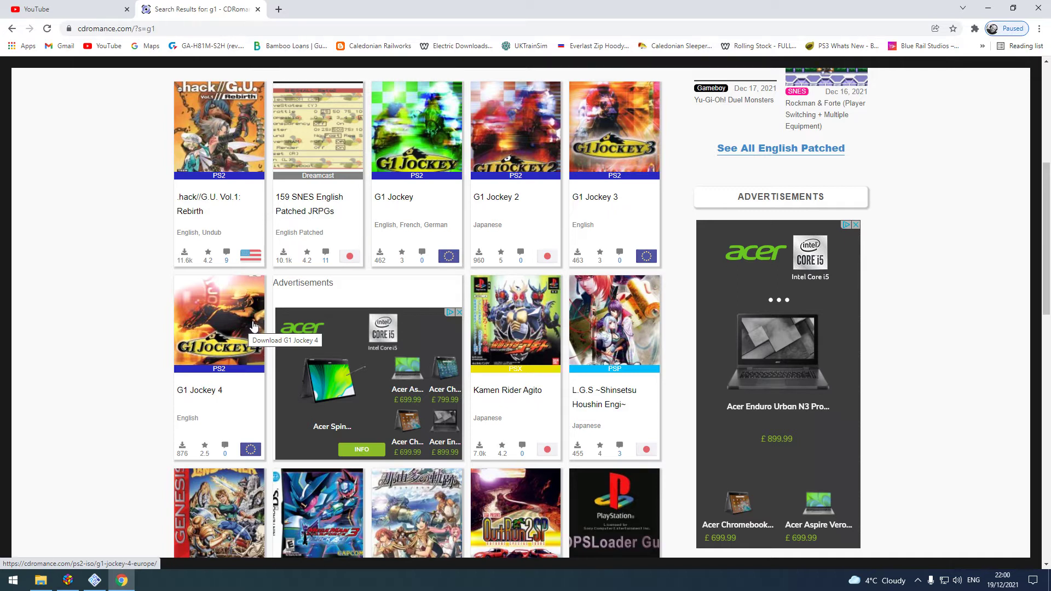
Step: Switch to LaunchBox, find Deep Water in the Sony Playstation 2 library, and minimize the open windows to return to the desktop
{"action": "left_click", "coordinate": [68, 580]}
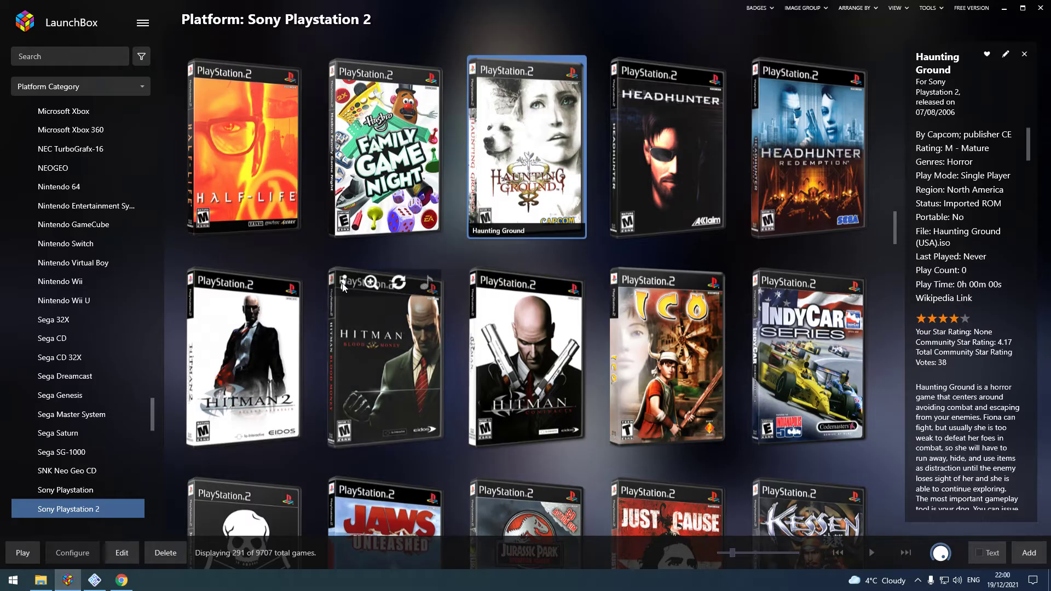
{"action": "scroll", "coordinate": [367, 331], "scroll_direction": "up", "scroll_amount": 3}
{"action": "scroll", "coordinate": [371, 335], "scroll_direction": "up", "scroll_amount": 10}
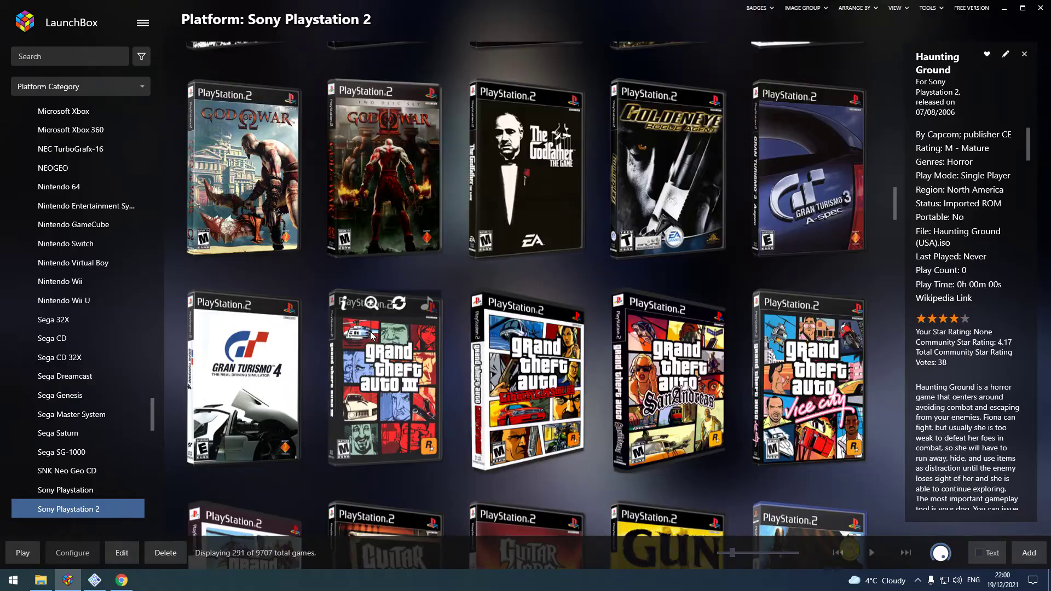
{"action": "scroll", "coordinate": [360, 336], "scroll_direction": "up", "scroll_amount": 8}
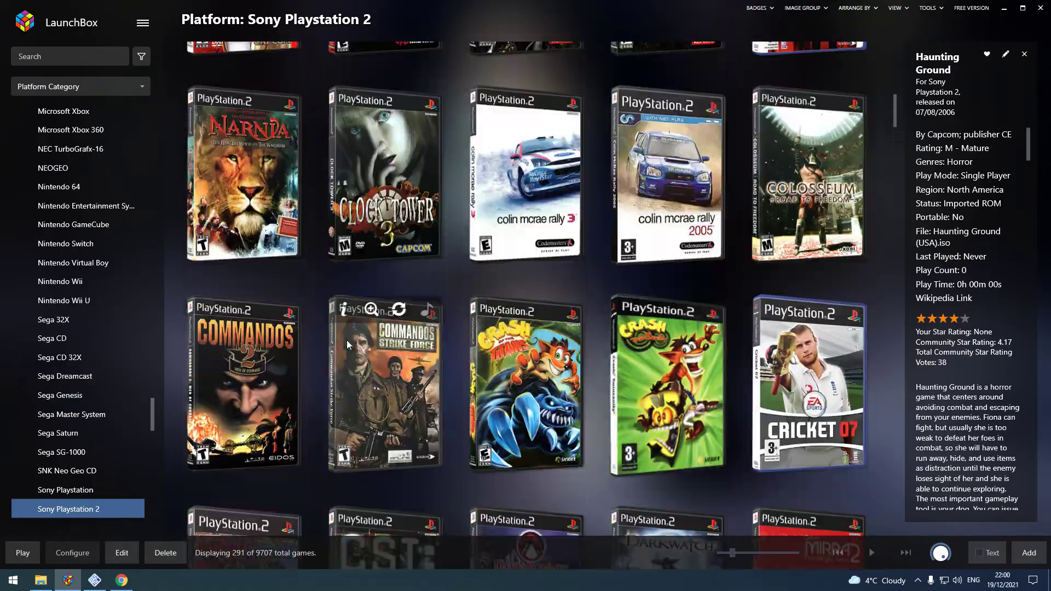
{"action": "scroll", "coordinate": [346, 340], "scroll_direction": "down", "scroll_amount": 3}
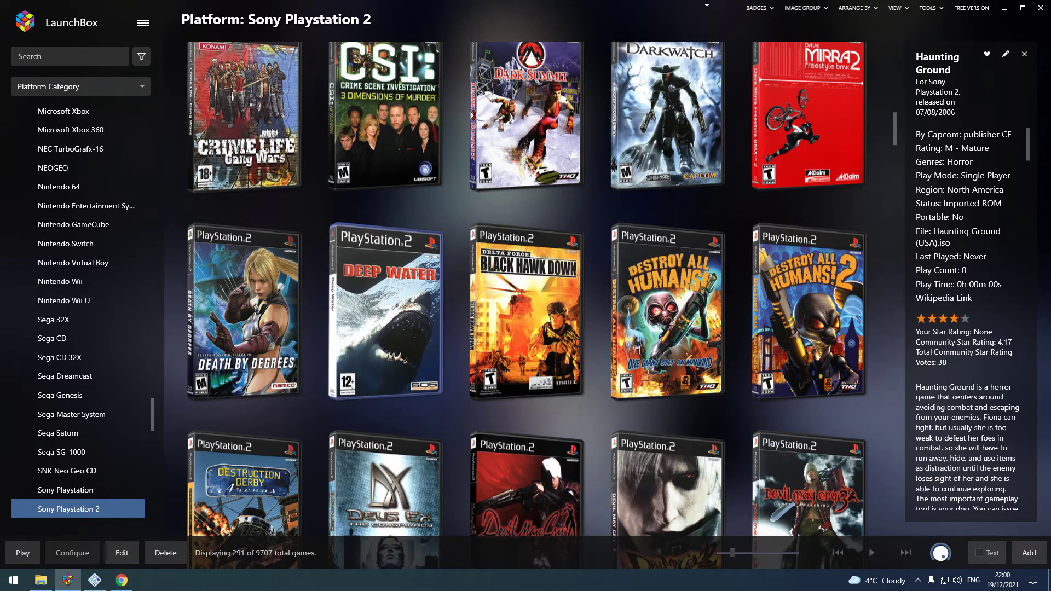
{"action": "left_click", "coordinate": [1004, 10]}
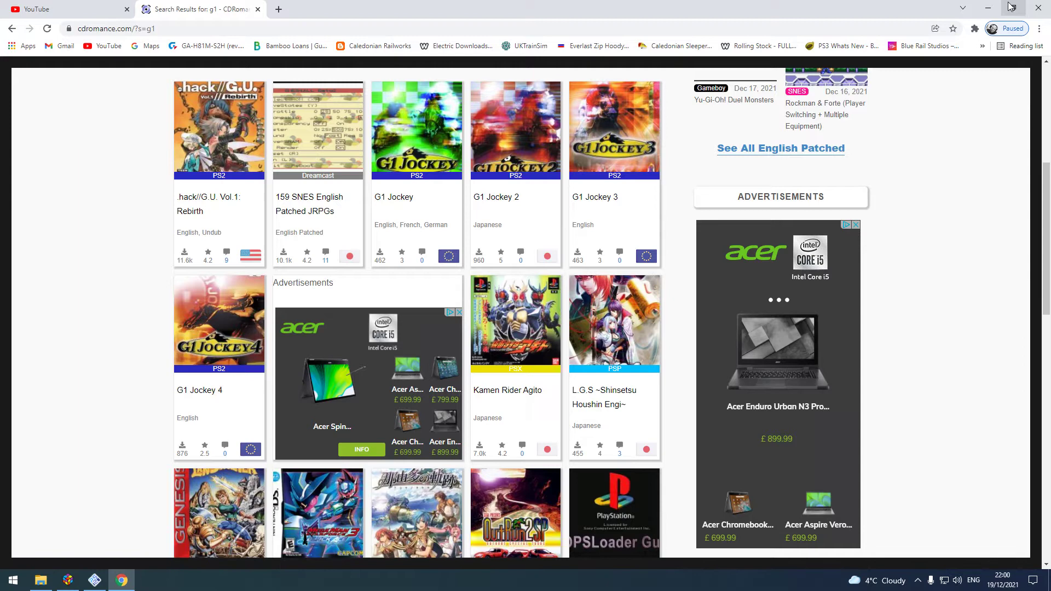
{"action": "left_click", "coordinate": [988, 7]}
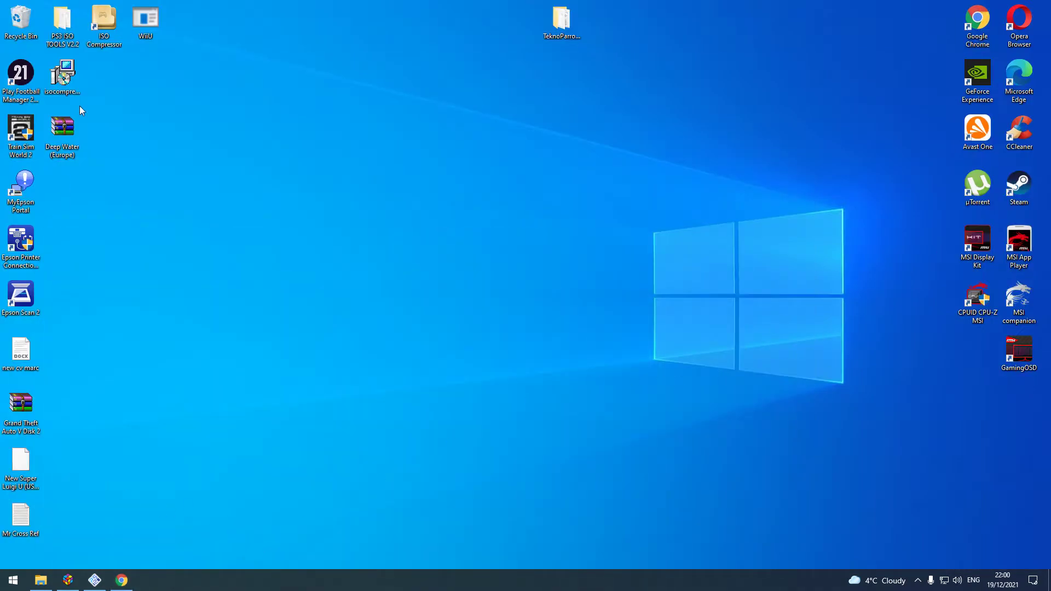
Step: Run the isocompressor_setup installer, accept the licence and default destination folder, and cancel the setup at the Start Menu folder page
{"action": "left_click_drag", "start_coordinate": [69, 83], "coordinate": [236, 144]}
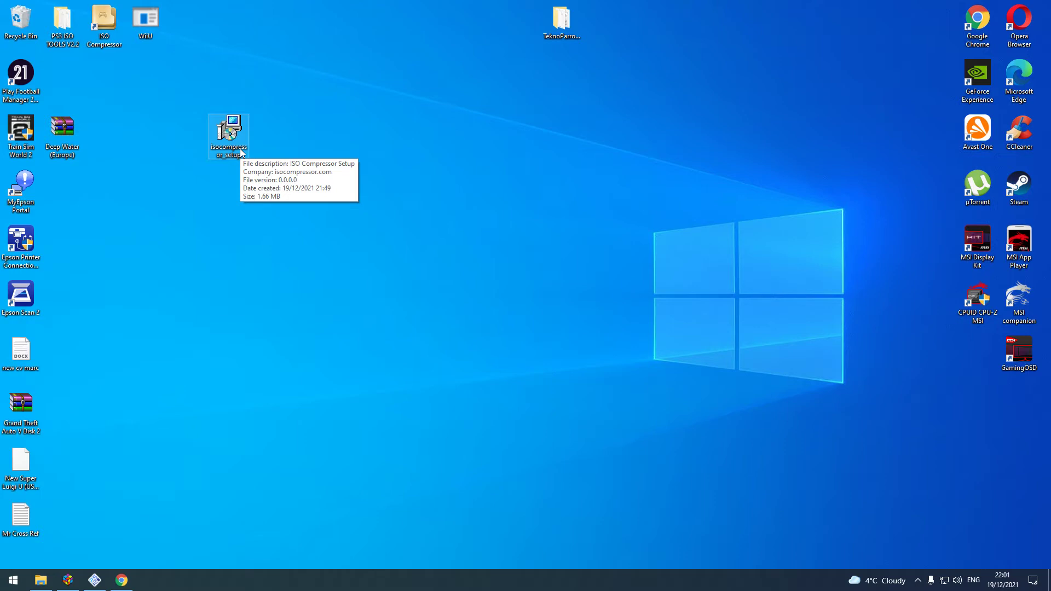
{"action": "left_click", "coordinate": [260, 198]}
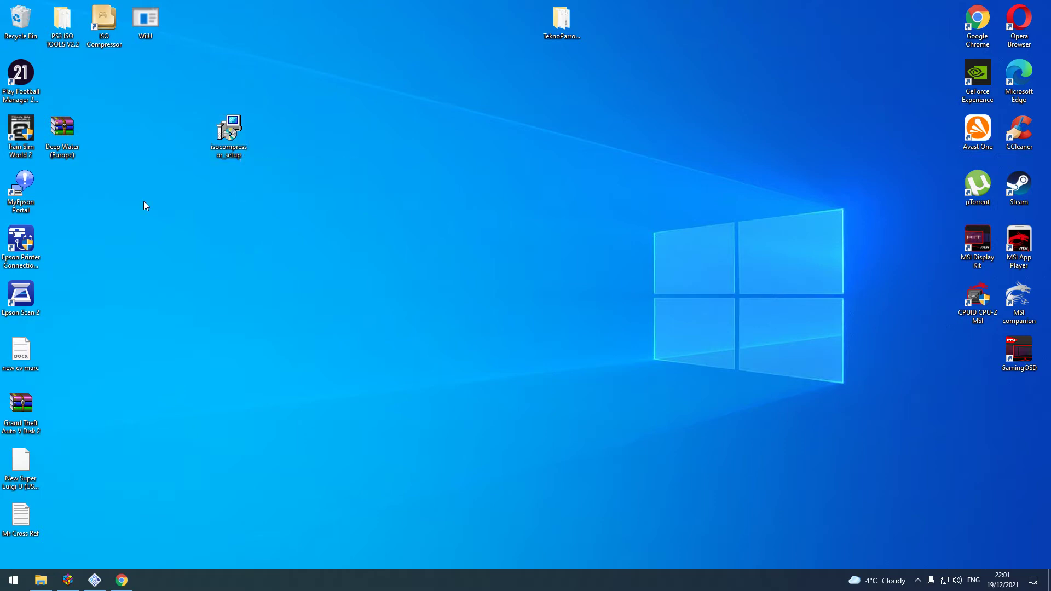
{"action": "double_click", "coordinate": [229, 143]}
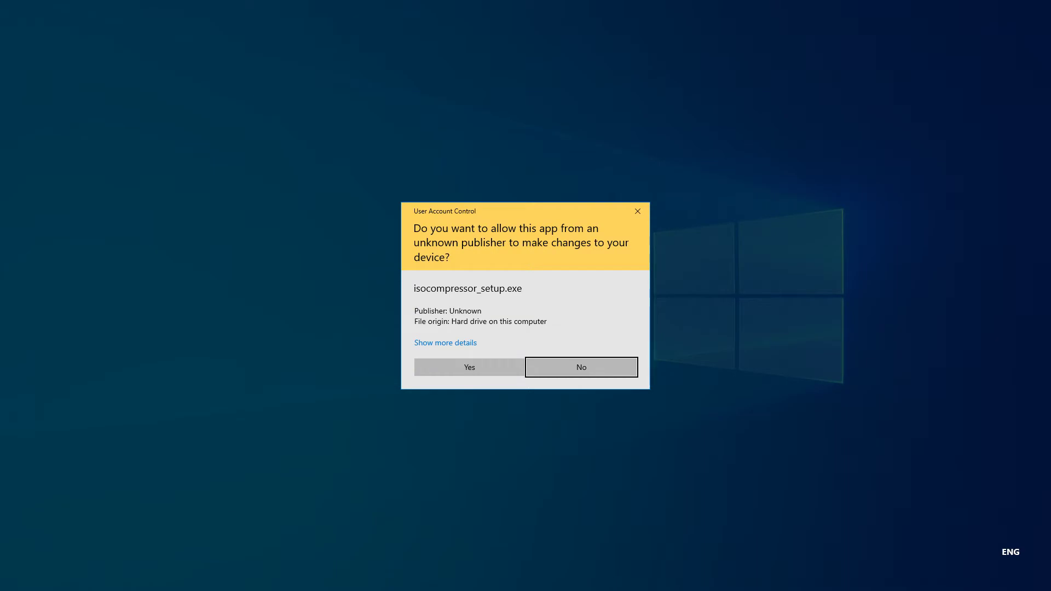
{"action": "left_click", "coordinate": [469, 367]}
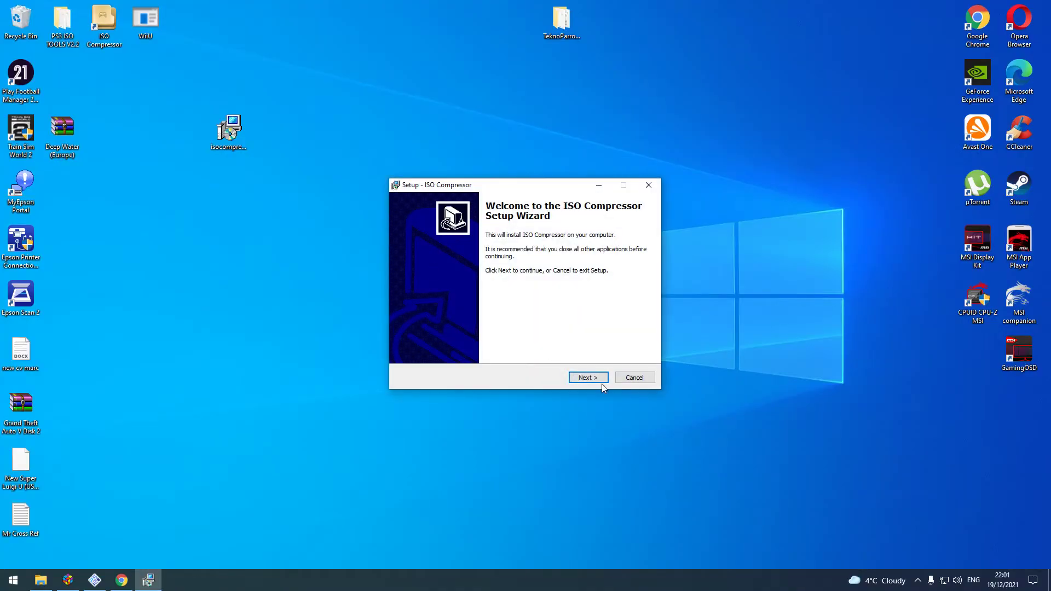
{"action": "left_click", "coordinate": [600, 379]}
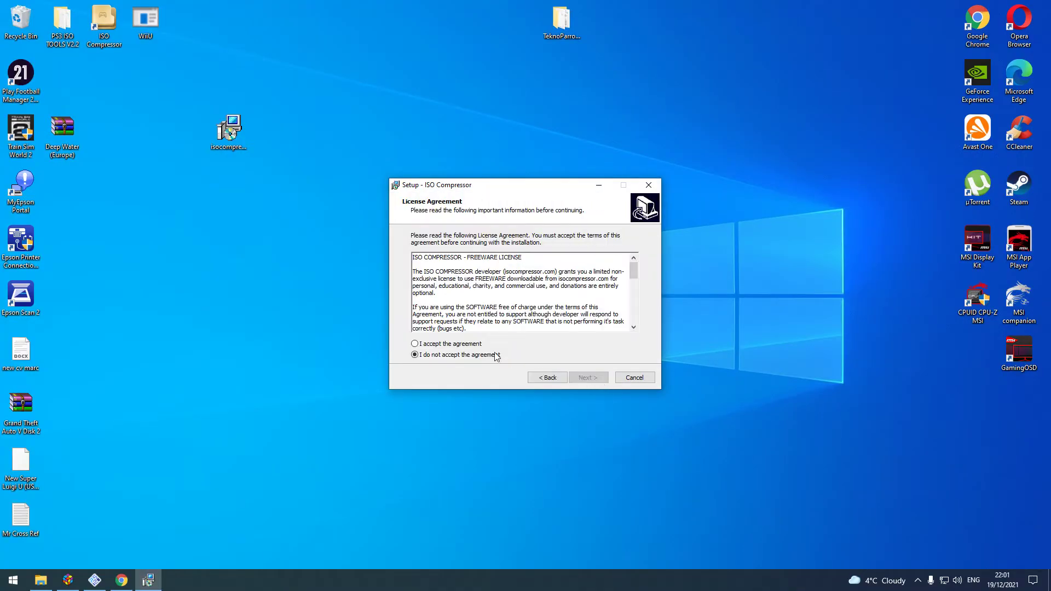
{"action": "left_click", "coordinate": [459, 343]}
{"action": "left_click", "coordinate": [591, 380]}
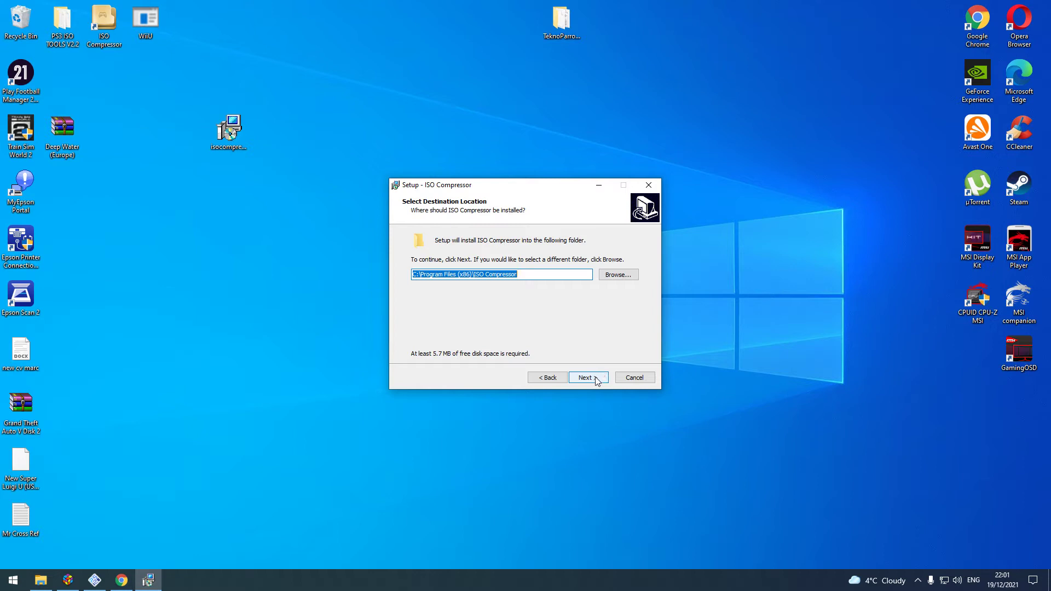
{"action": "left_click", "coordinate": [596, 381]}
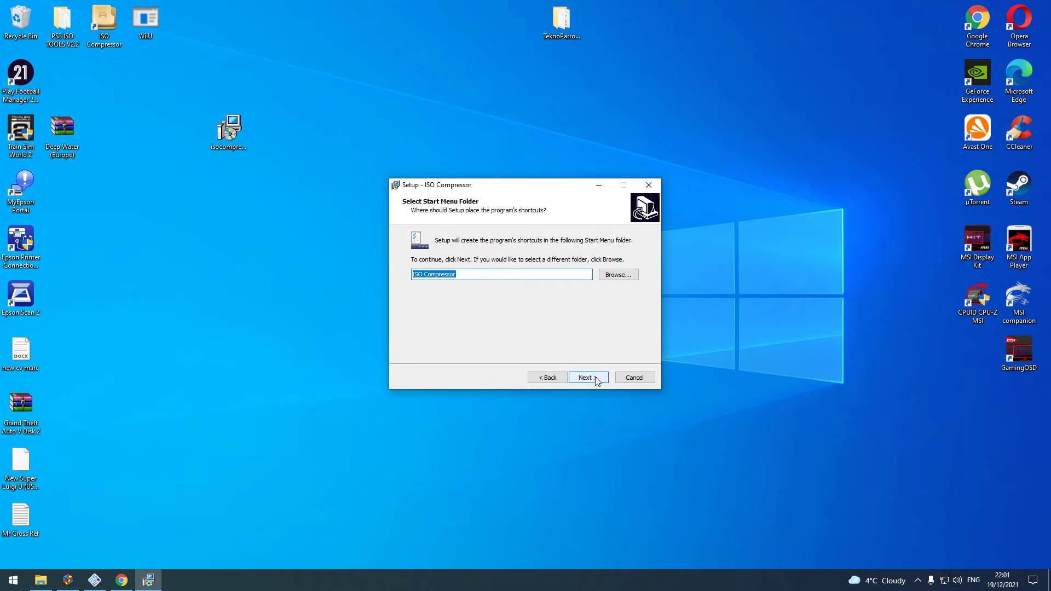
{"action": "left_click", "coordinate": [635, 377]}
{"action": "left_click", "coordinate": [562, 343]}
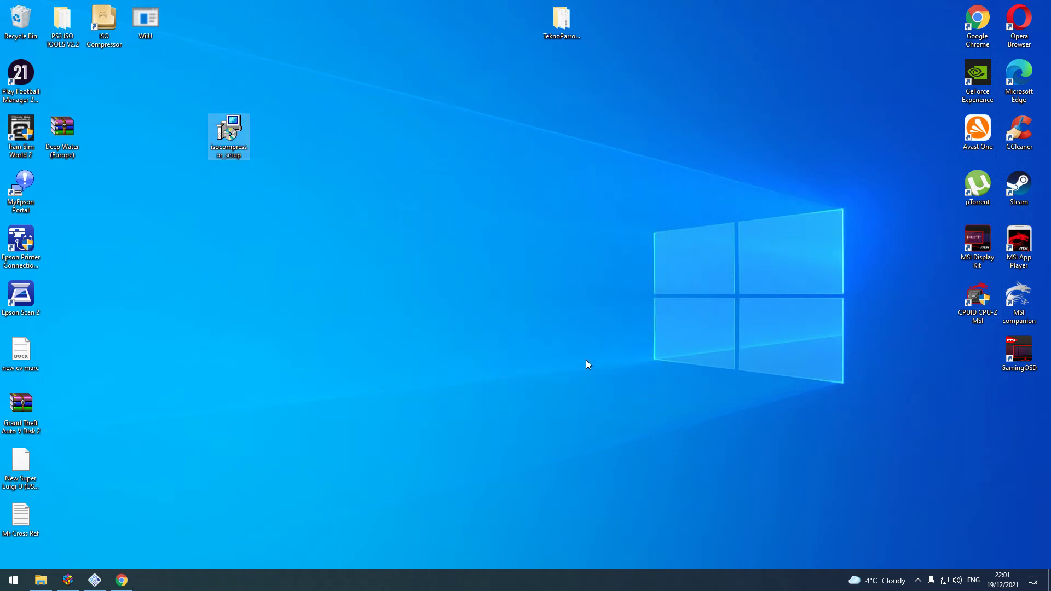
Step: Move isocompressor_setup to the Recycle Bin and launch ISO Compressor from its desktop shortcut
{"action": "left_click", "coordinate": [96, 22]}
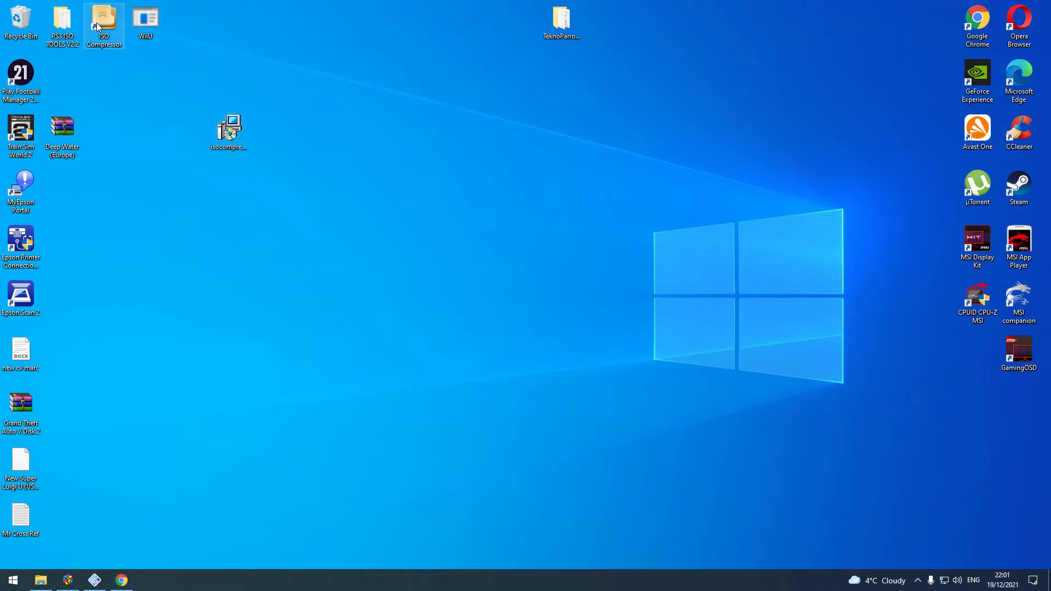
{"action": "left_click_drag", "start_coordinate": [228, 125], "coordinate": [30, 32]}
{"action": "left_click_drag", "start_coordinate": [111, 21], "coordinate": [322, 148]}
{"action": "double_click", "coordinate": [320, 140]}
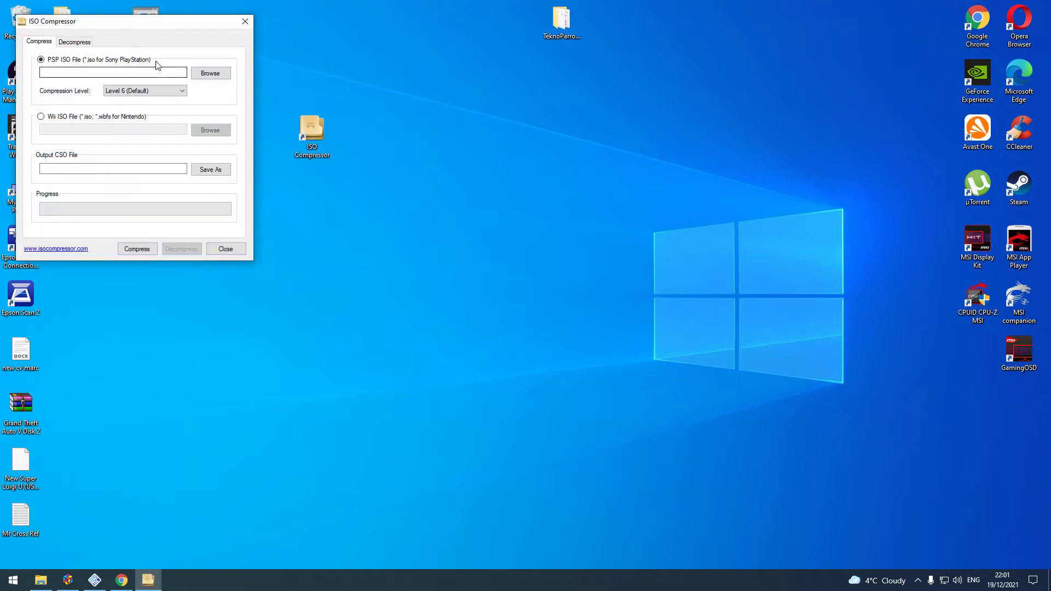
Step: Choose Deep Water (Europe) from the Desktop as the PSP ISO source with all file types shown, and compress it to Deep Water (Europe).cso
{"action": "left_click", "coordinate": [210, 74]}
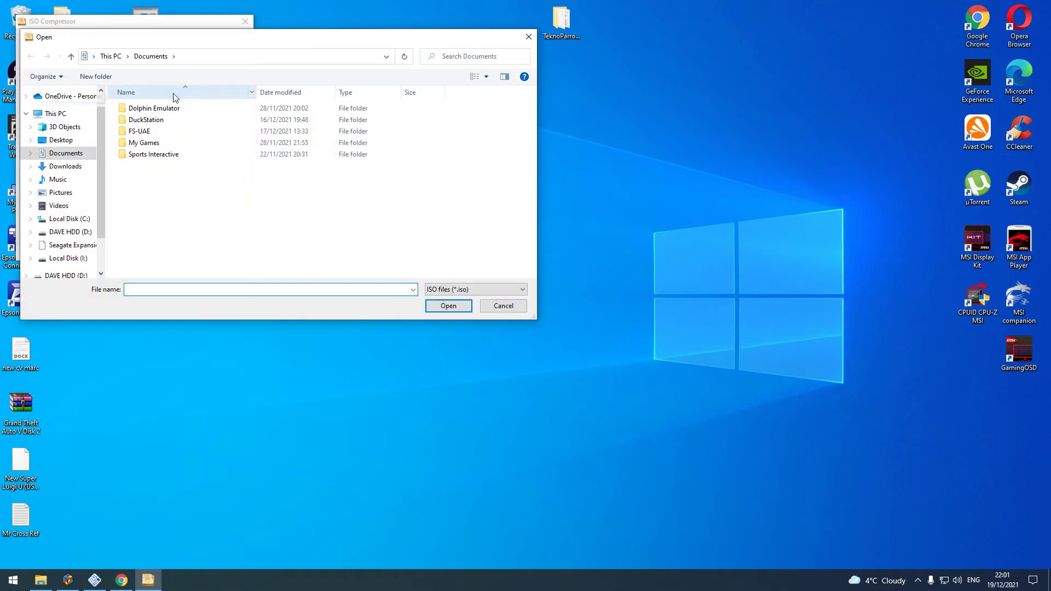
{"action": "left_click", "coordinate": [444, 293]}
{"action": "left_click", "coordinate": [450, 309]}
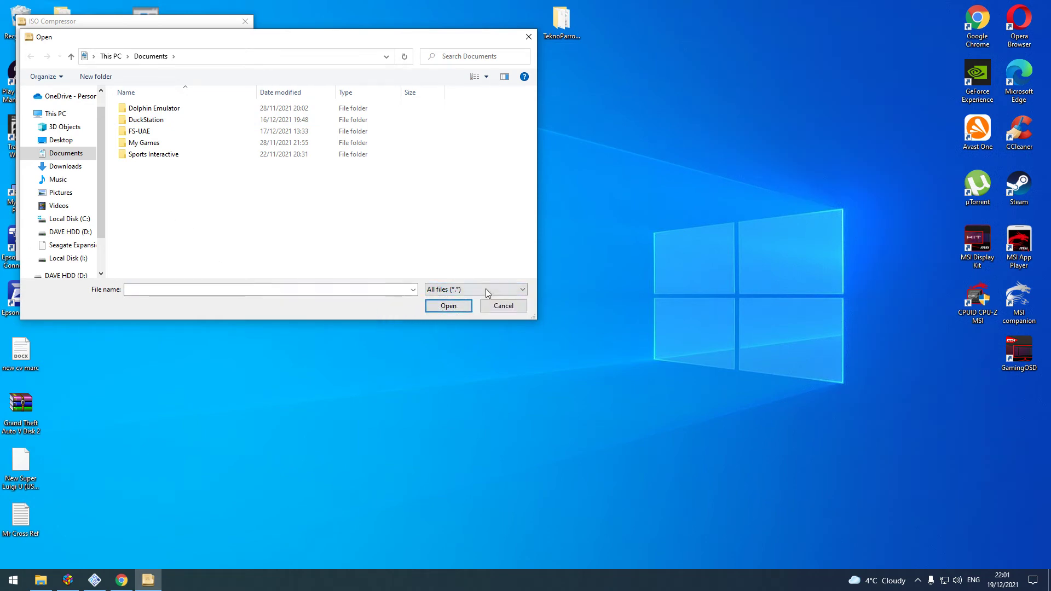
{"action": "left_click", "coordinate": [75, 141]}
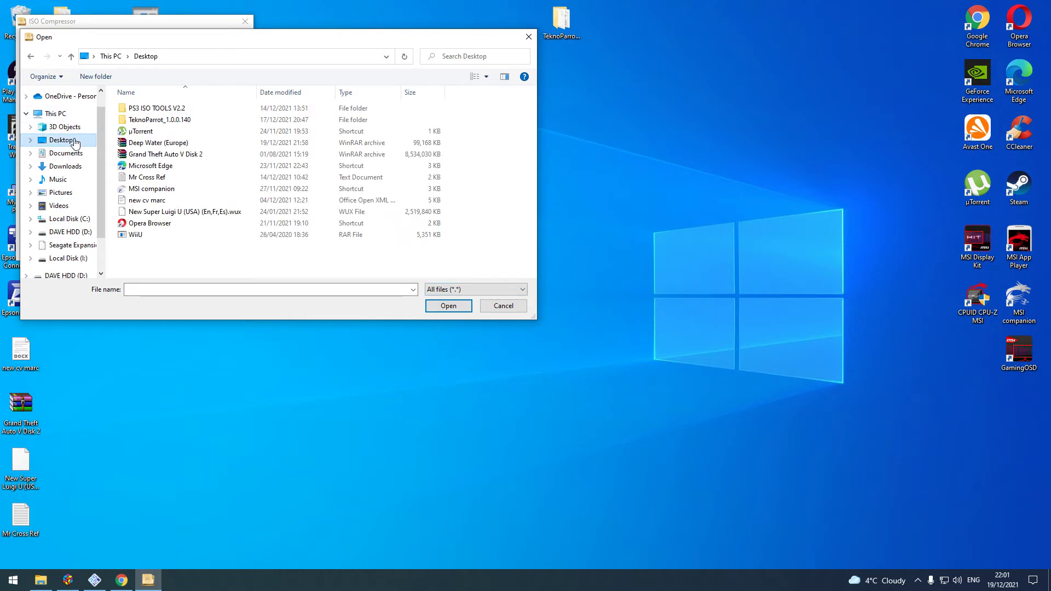
{"action": "left_click", "coordinate": [154, 144]}
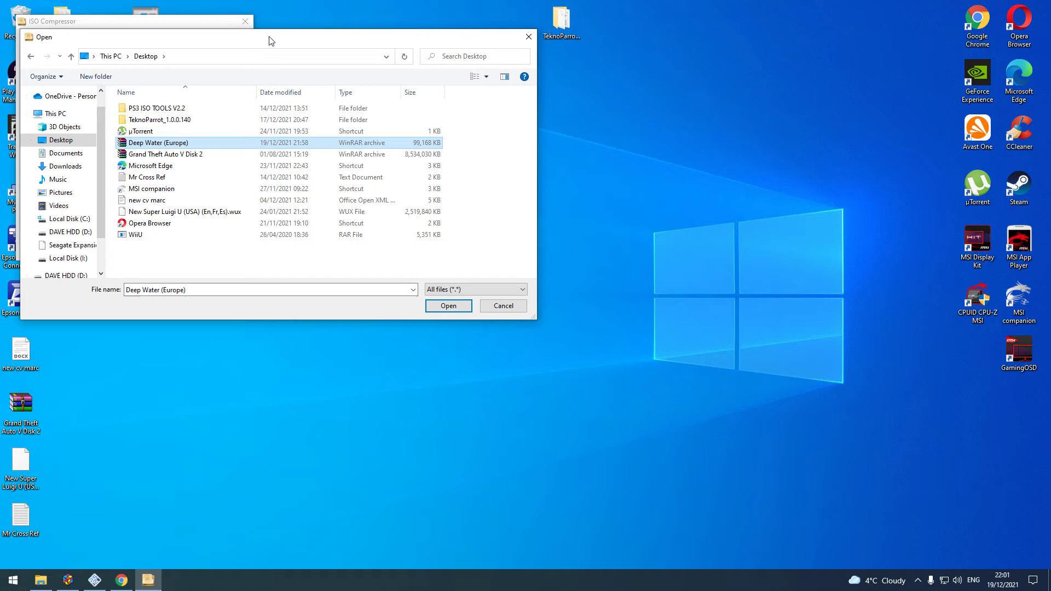
{"action": "left_click_drag", "start_coordinate": [275, 39], "coordinate": [578, 74]}
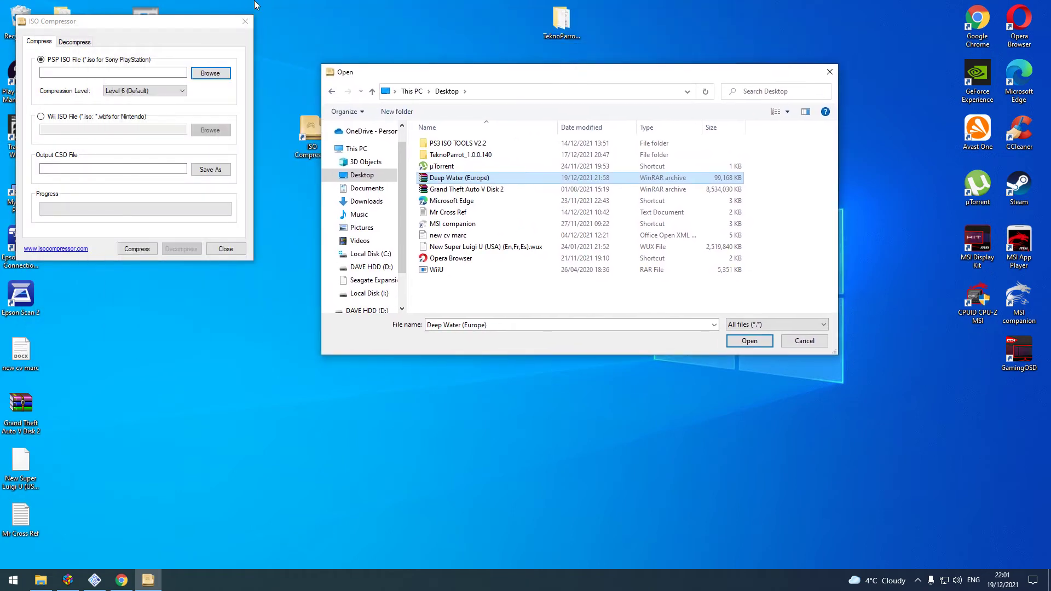
{"action": "left_click", "coordinate": [750, 342]}
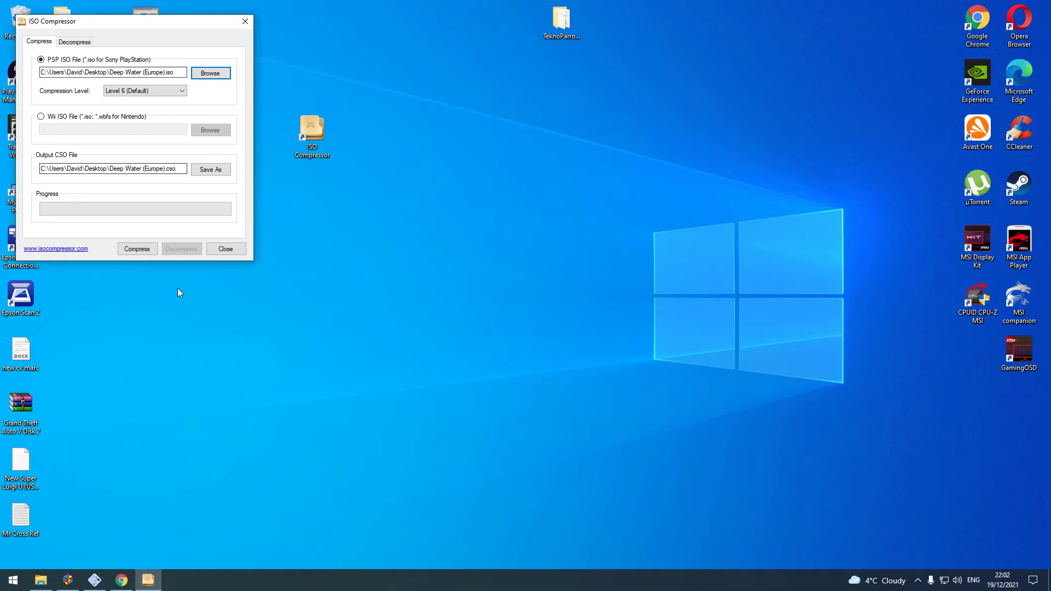
{"action": "left_click", "coordinate": [135, 251]}
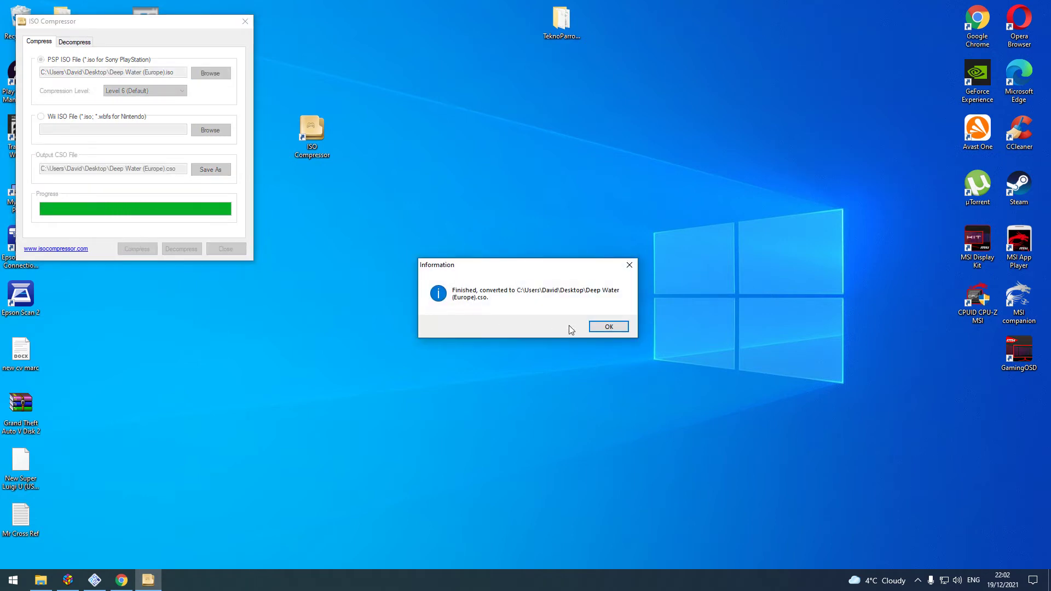
Step: Dismiss the completion message, centre the ISO Compressor window, move the original Deep Water (Europe) ISO to the Recycle Bin, and rearrange the CSO and shortcut
{"action": "left_click", "coordinate": [609, 327]}
{"action": "left_click_drag", "start_coordinate": [99, 21], "coordinate": [463, 148]}
{"action": "left_click_drag", "start_coordinate": [64, 131], "coordinate": [24, 31]}
{"action": "left_click_drag", "start_coordinate": [58, 101], "coordinate": [225, 267]}
{"action": "left_click_drag", "start_coordinate": [304, 123], "coordinate": [220, 23]}
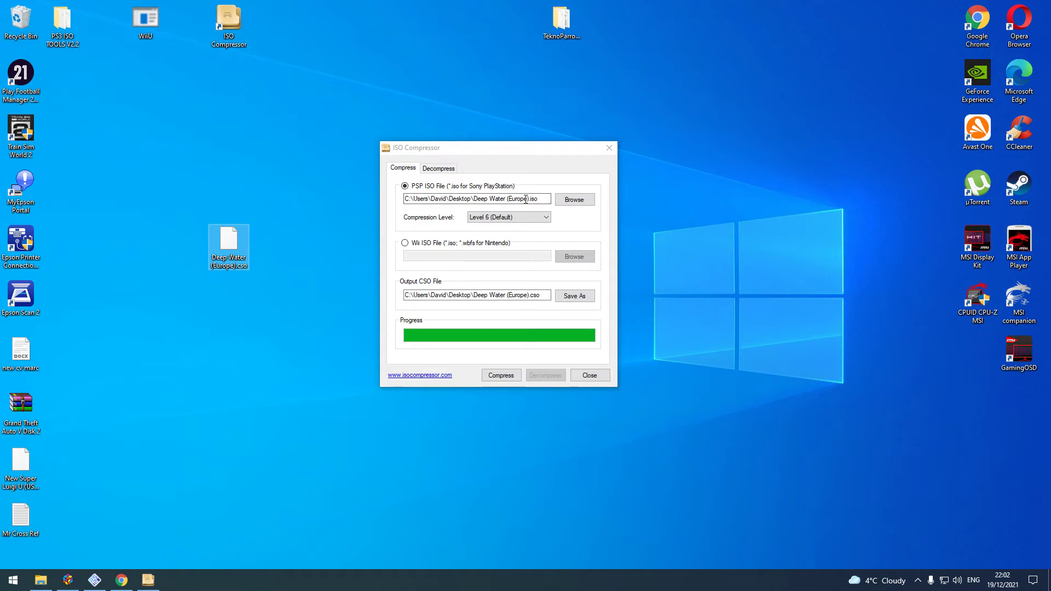
Step: Decompress the desktop's Deep Water (Europe).cso as a PSP CSO to Deep Water (Europe).iso, and place the new file beside the CSO
{"action": "left_click", "coordinate": [439, 168]}
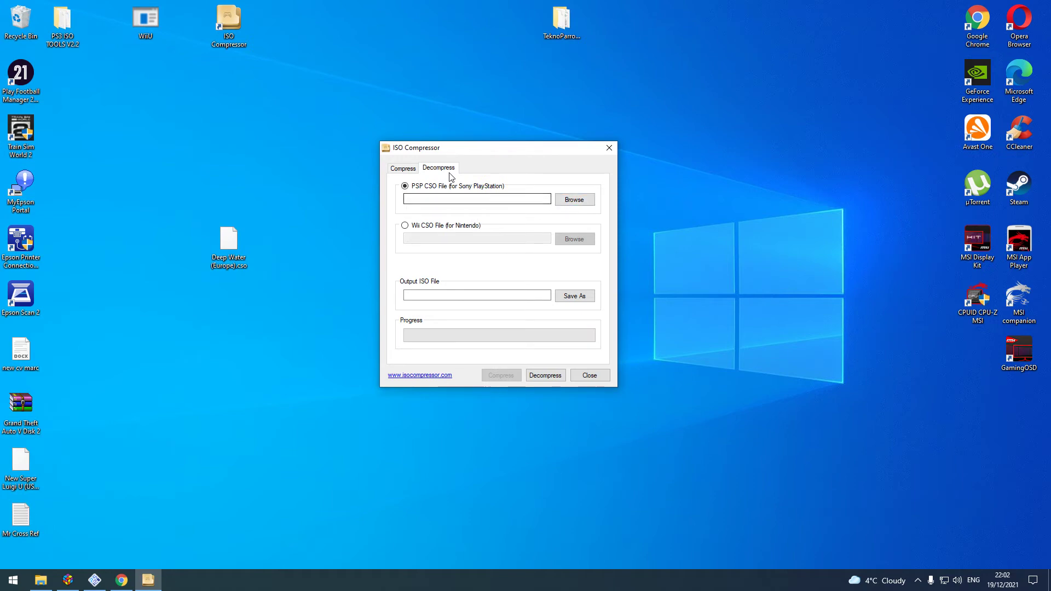
{"action": "left_click", "coordinate": [574, 201]}
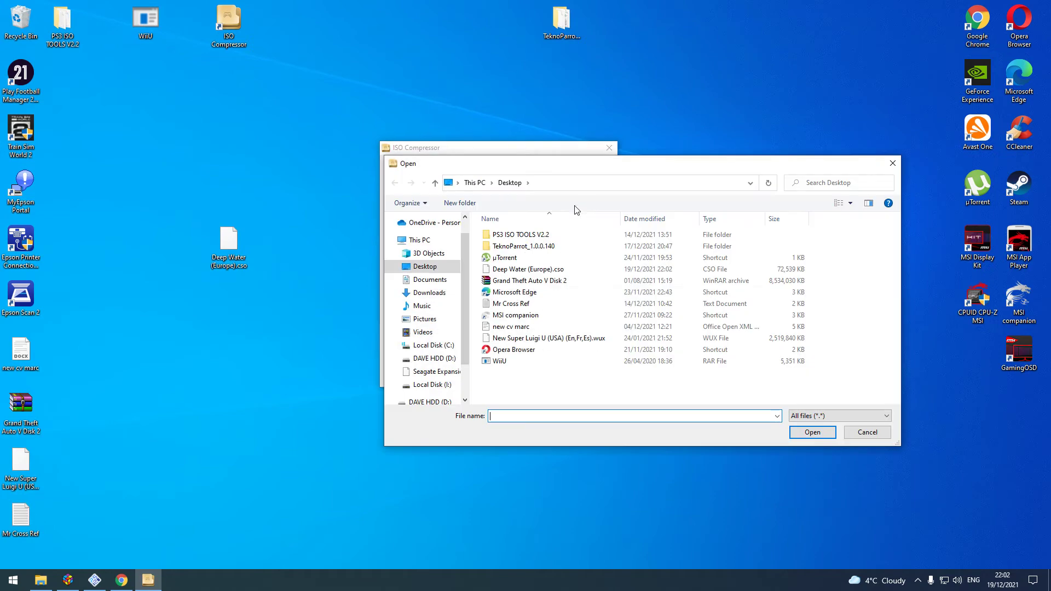
{"action": "left_click", "coordinate": [553, 272]}
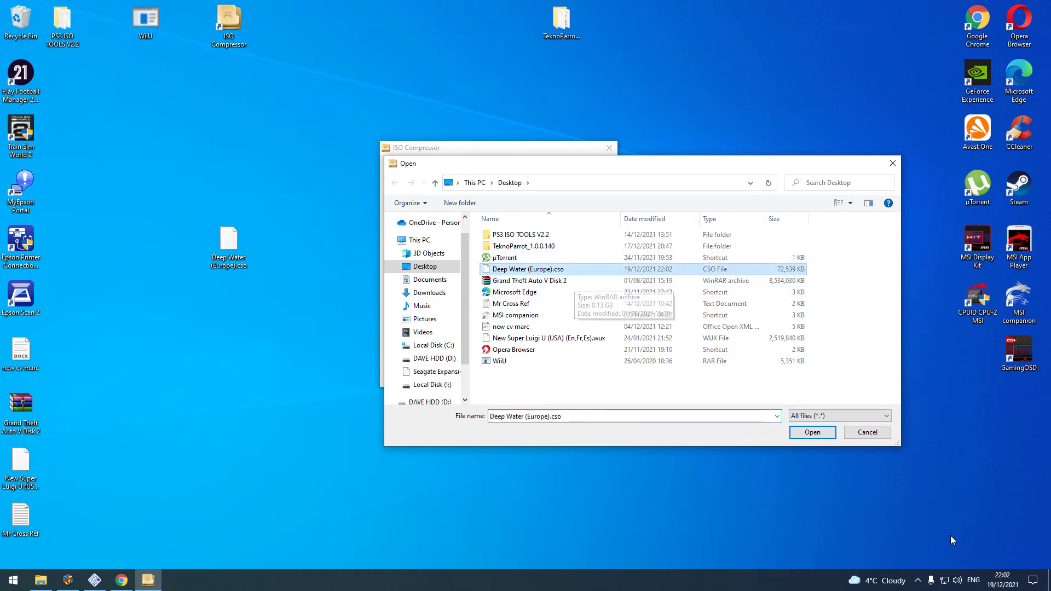
{"action": "left_click", "coordinate": [808, 438]}
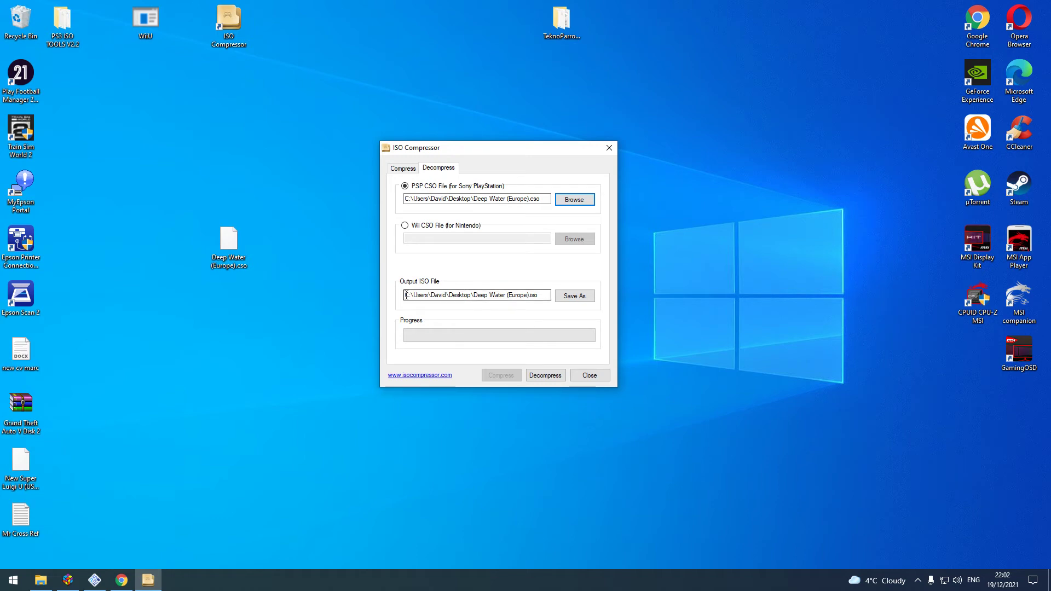
{"action": "left_click", "coordinate": [574, 295]}
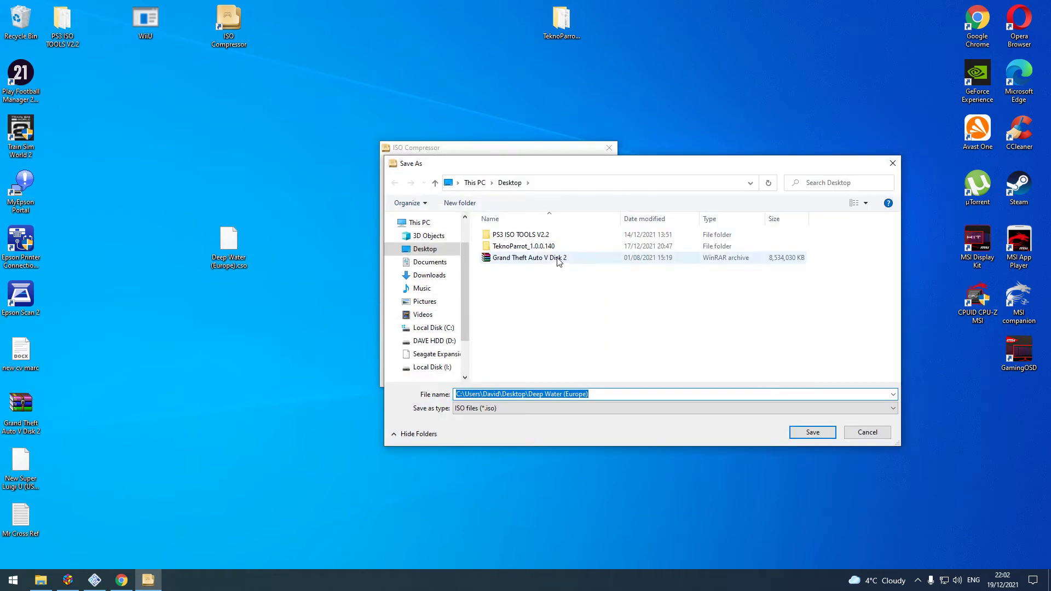
{"action": "left_click", "coordinate": [867, 432]}
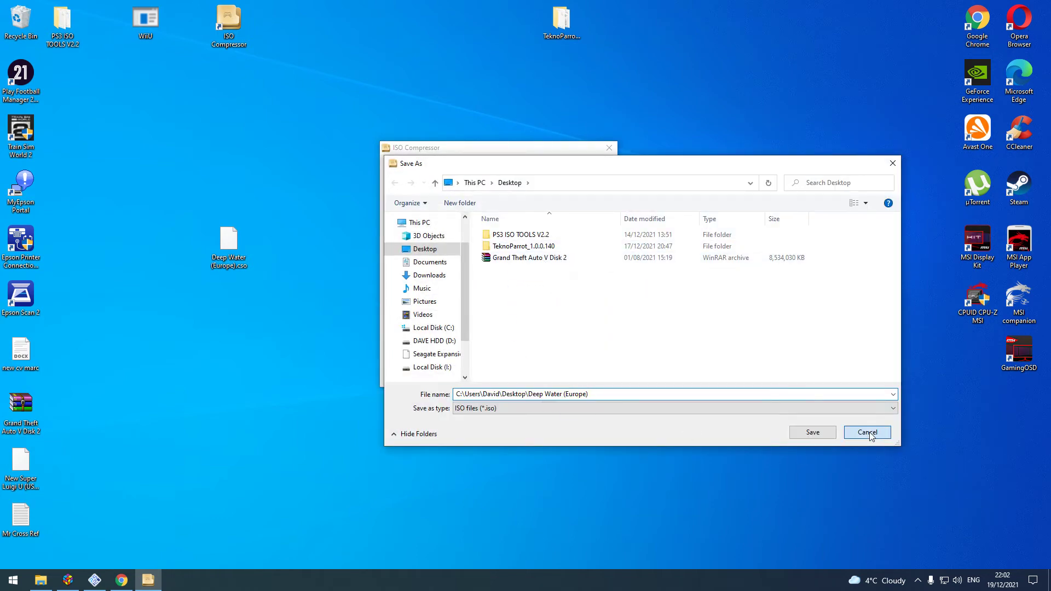
{"action": "left_click", "coordinate": [540, 372]}
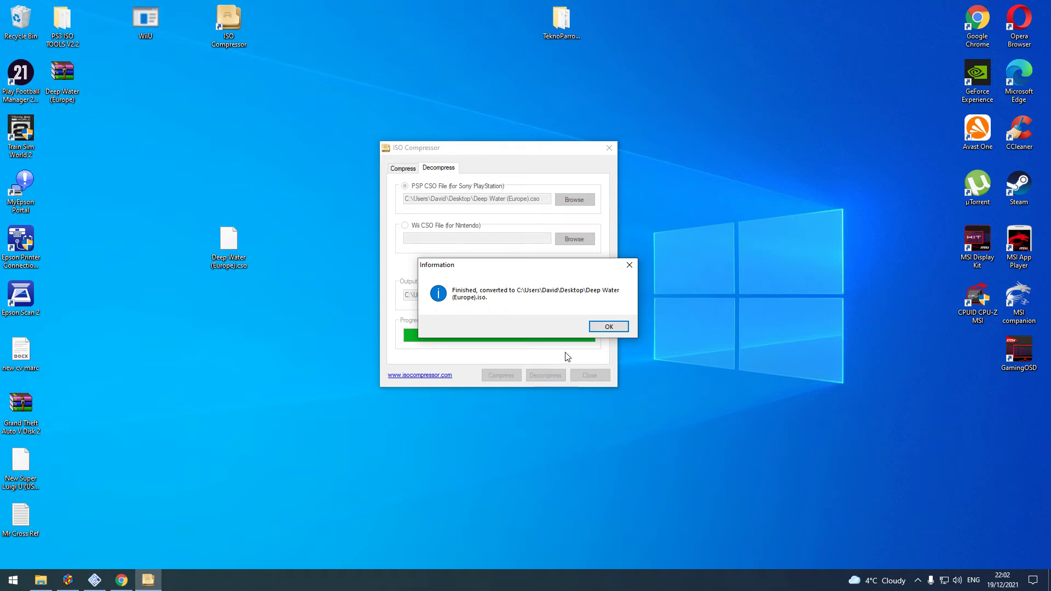
{"action": "left_click", "coordinate": [608, 326]}
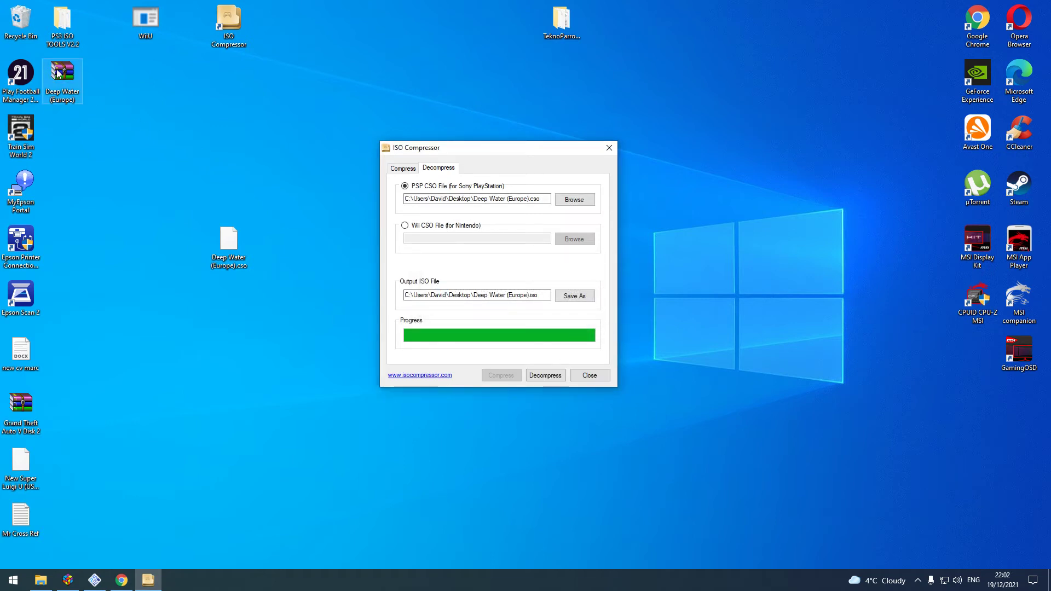
{"action": "left_click_drag", "start_coordinate": [60, 73], "coordinate": [143, 240]}
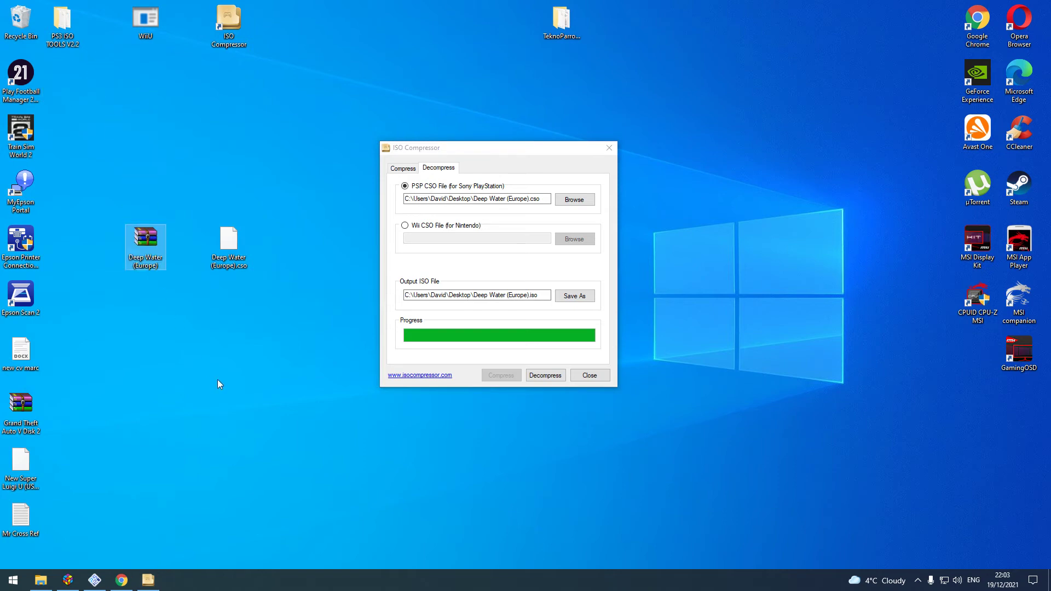
{"action": "left_click", "coordinate": [217, 377]}
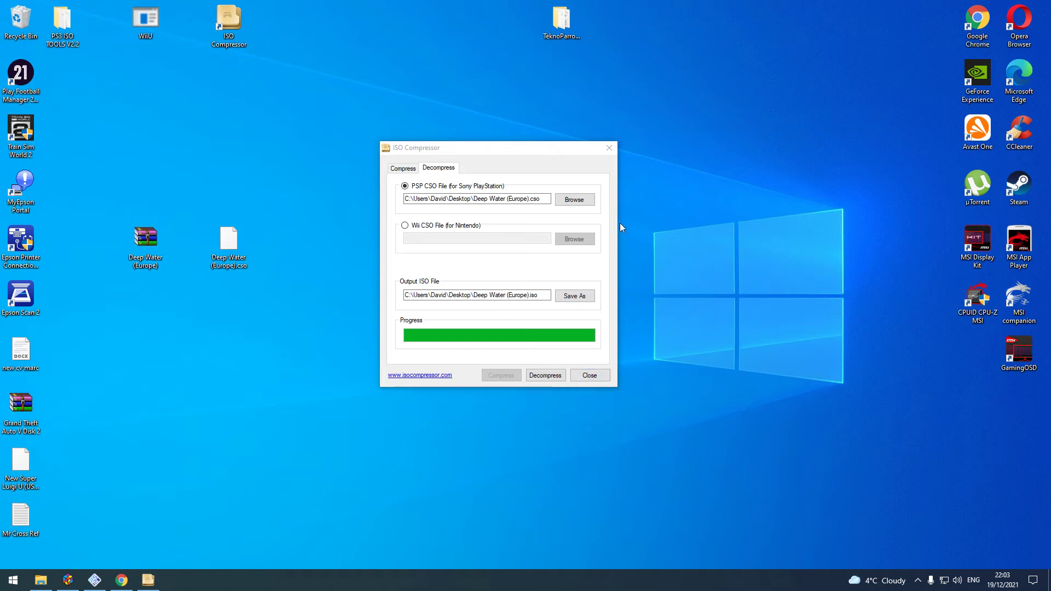
Step: Switch to File Explorer and open LAUNCHBOX PREMIUM\LaunchBox\Games\Sony Playstation 2 on Seagate Expansion Drive (E:)
{"action": "left_click", "coordinate": [40, 580]}
{"action": "left_click", "coordinate": [309, 397]}
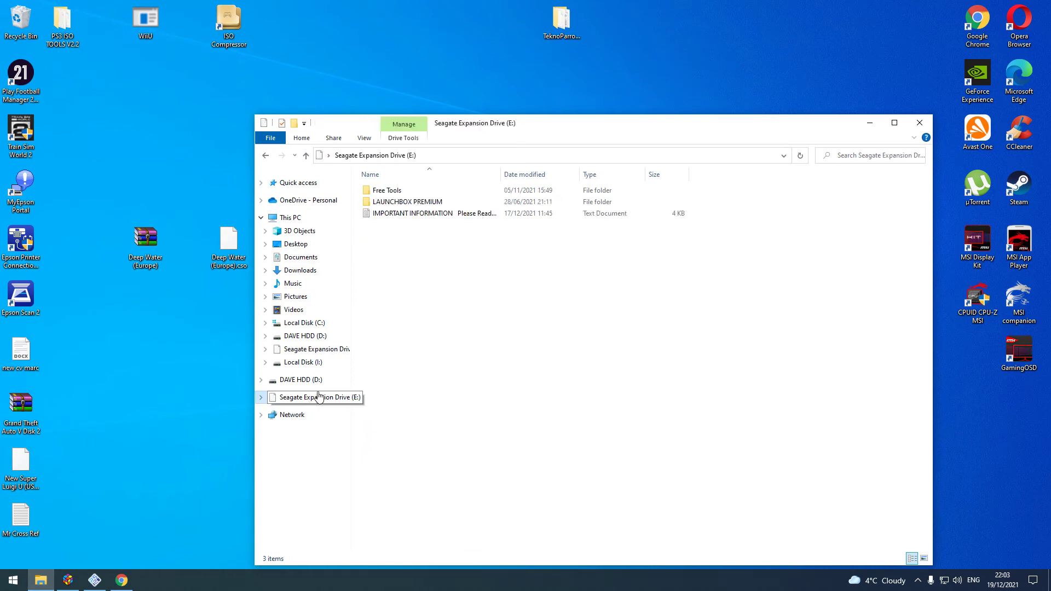
{"action": "left_click", "coordinate": [419, 202]}
{"action": "double_click", "coordinate": [419, 203]}
{"action": "double_click", "coordinate": [391, 192]}
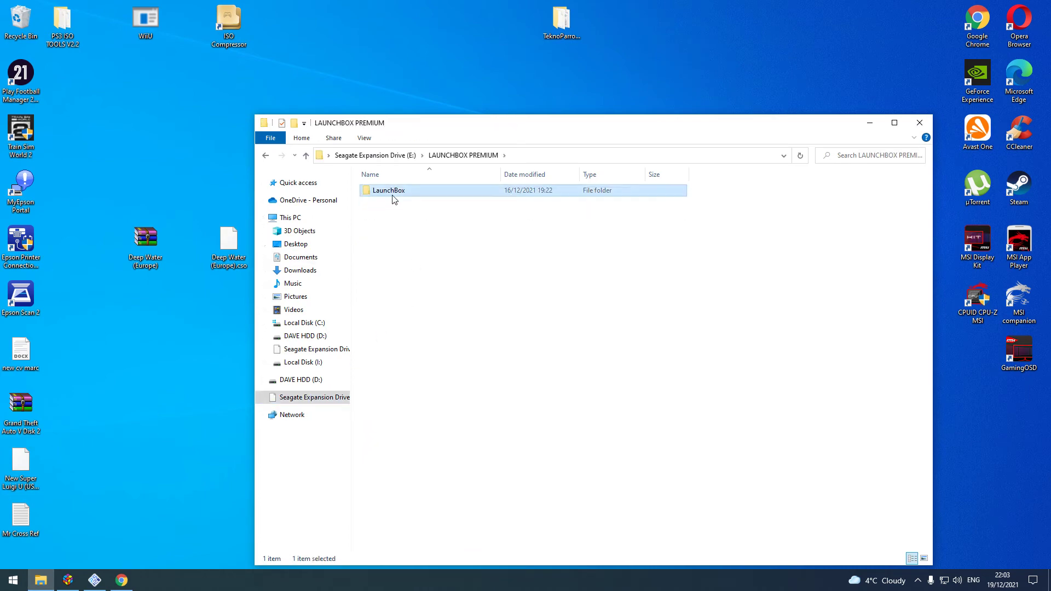
{"action": "double_click", "coordinate": [383, 270]}
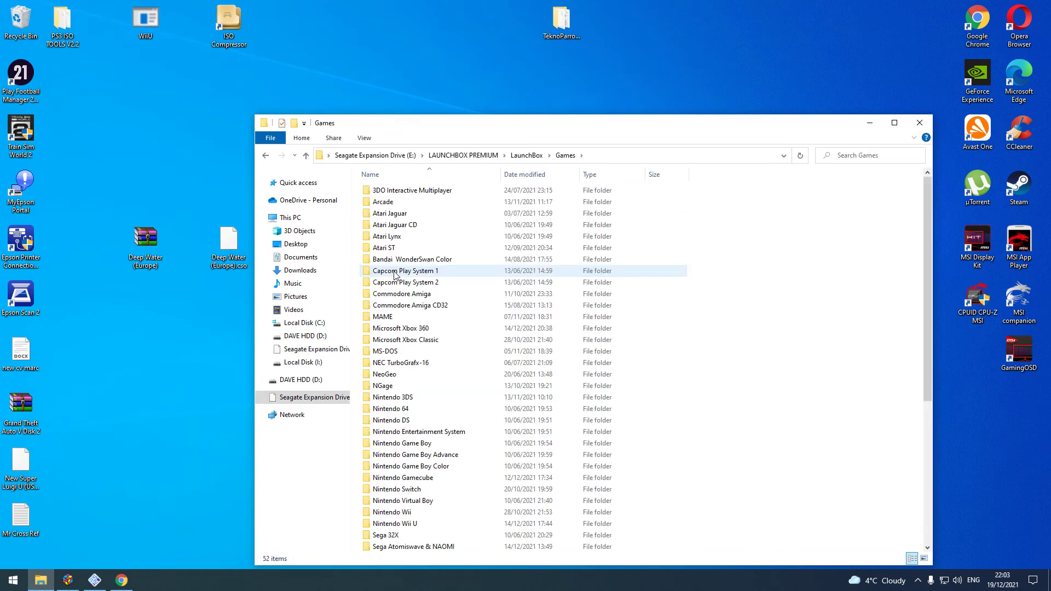
{"action": "scroll", "coordinate": [428, 364], "scroll_direction": "down", "scroll_amount": 7}
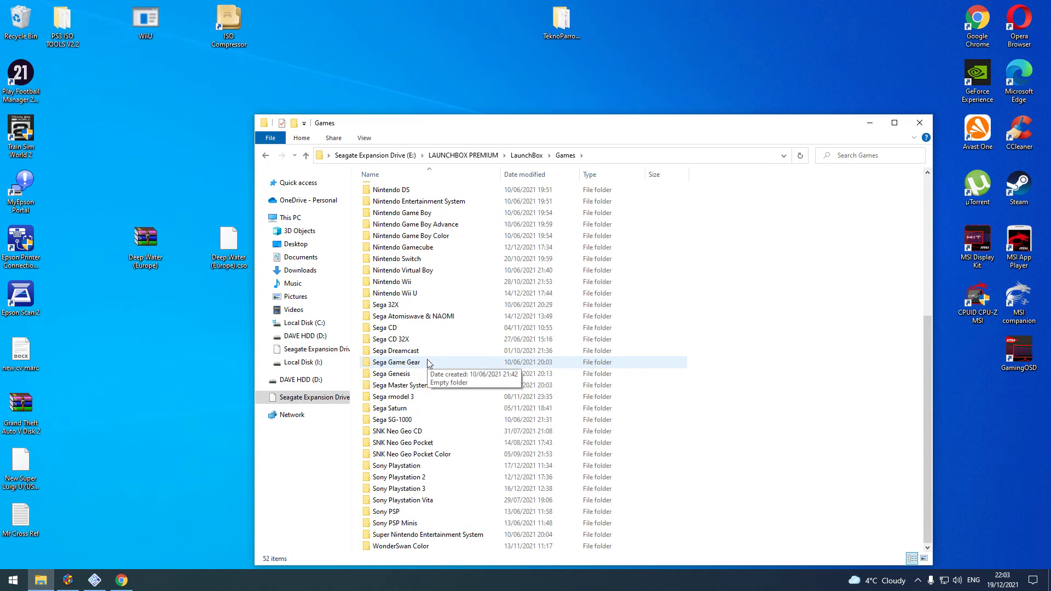
{"action": "left_click", "coordinate": [413, 479]}
{"action": "double_click", "coordinate": [413, 480]}
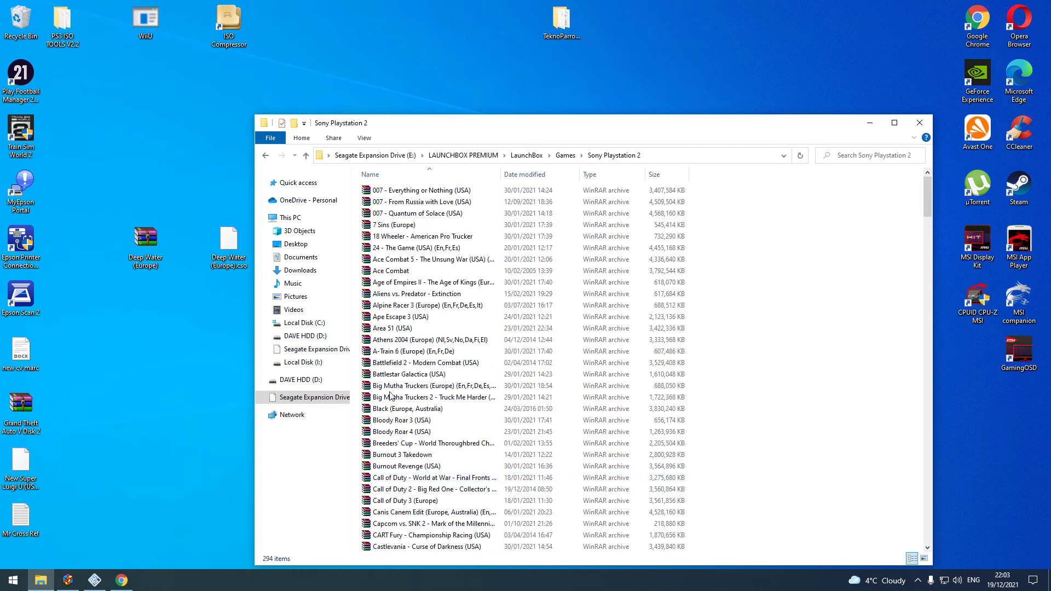
Step: Copy the desktop's Deep Water (Europe) ISO into the Sony Playstation 2 folder, replacing the existing file, and minimize the folder window
{"action": "left_click_drag", "start_coordinate": [132, 239], "coordinate": [882, 438]}
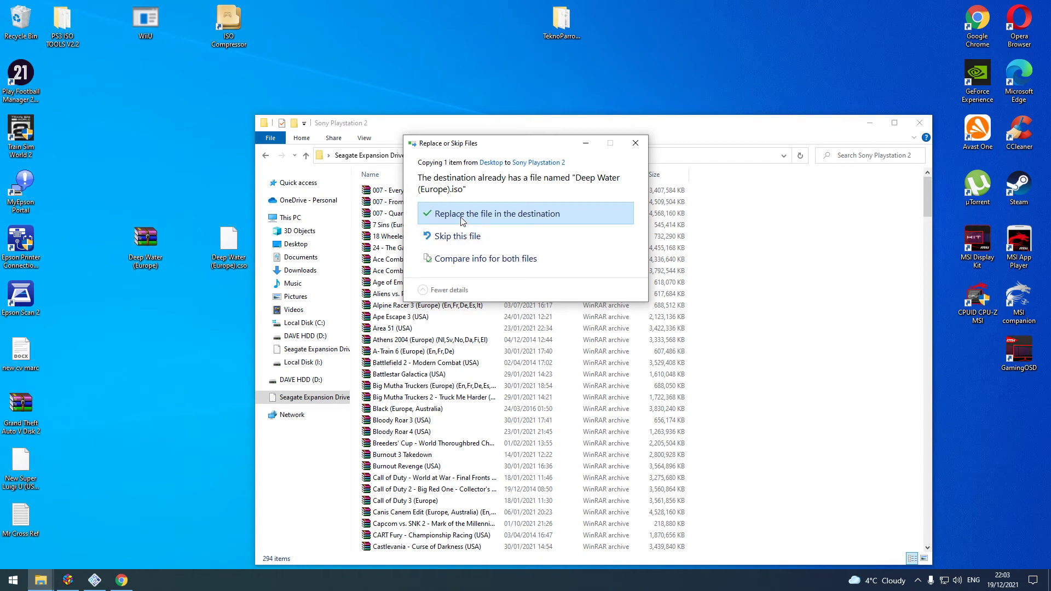
{"action": "left_click", "coordinate": [461, 218]}
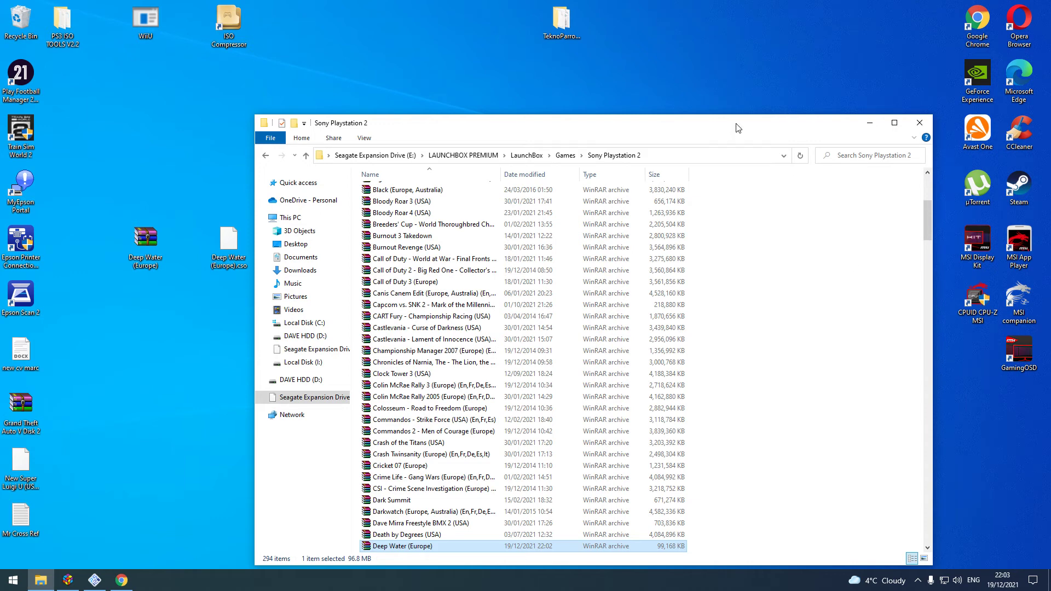
{"action": "left_click_drag", "start_coordinate": [738, 125], "coordinate": [681, 94]}
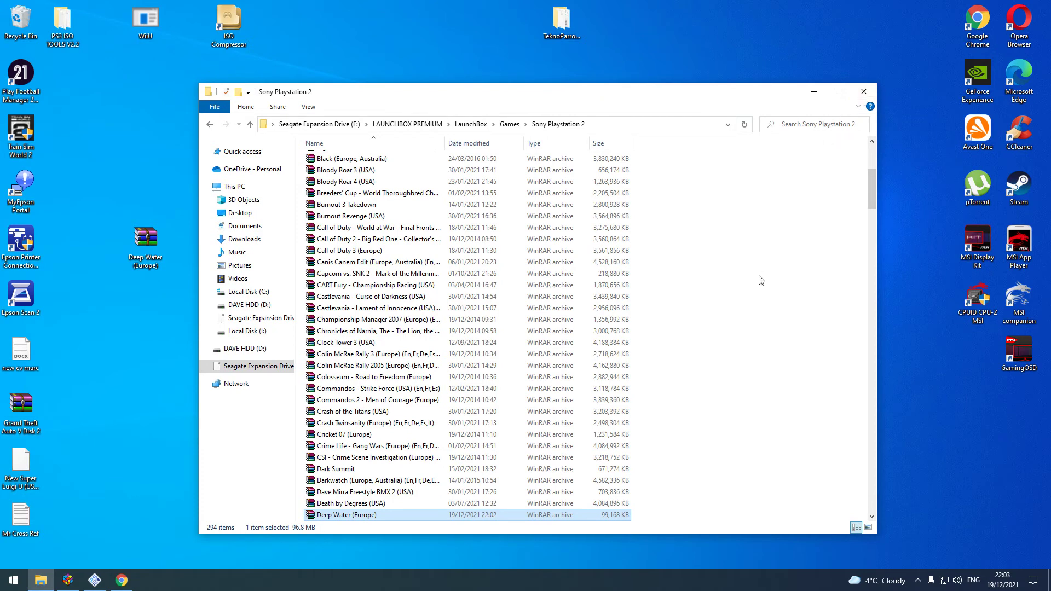
{"action": "left_click", "coordinate": [814, 92]}
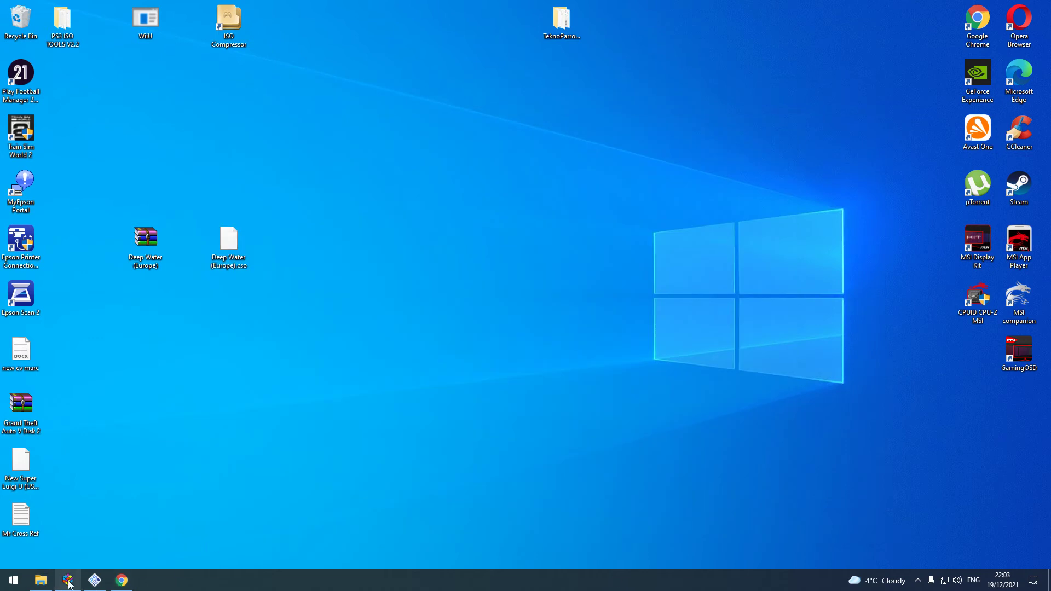
Step: Move both Deep Water (Europe) files from the desktop to the Recycle Bin and place the ISO Compressor shortcut between PS3 ISO TOOLS V2.2 and WiiU
{"action": "left_click_drag", "start_coordinate": [357, 163], "coordinate": [130, 317]}
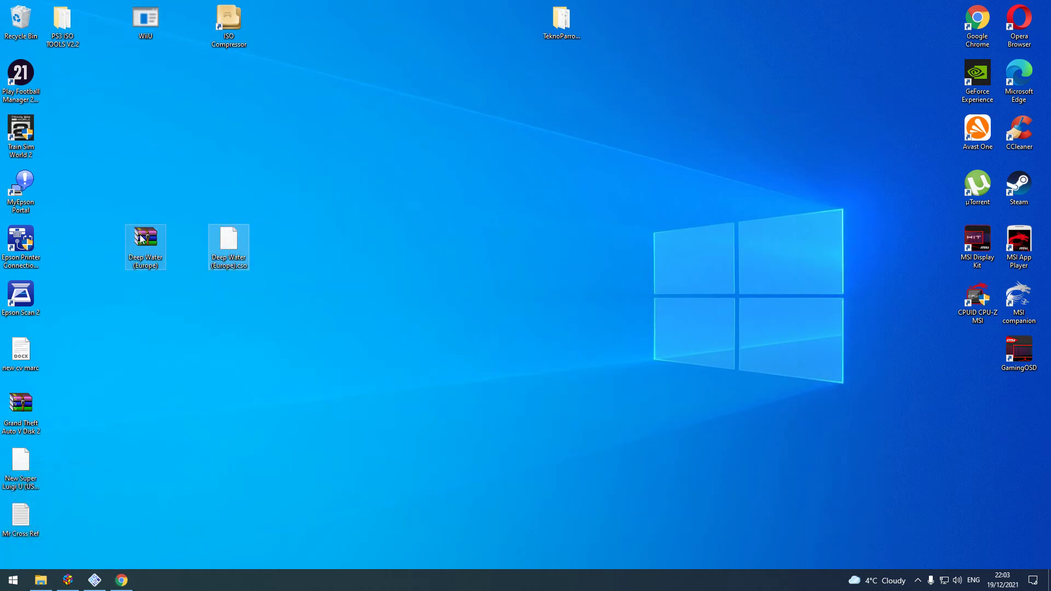
{"action": "left_click_drag", "start_coordinate": [142, 235], "coordinate": [17, 11]}
{"action": "left_click_drag", "start_coordinate": [229, 25], "coordinate": [115, 19]}
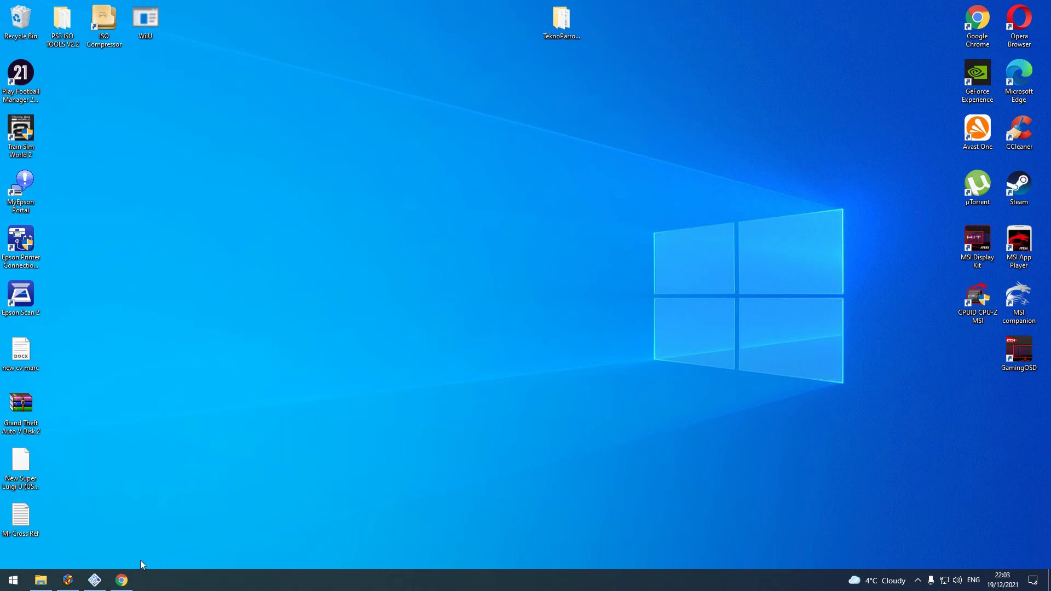
Step: Switch to LaunchBox and launch Deep Water from the Sony Playstation 2 library
{"action": "left_click", "coordinate": [68, 580]}
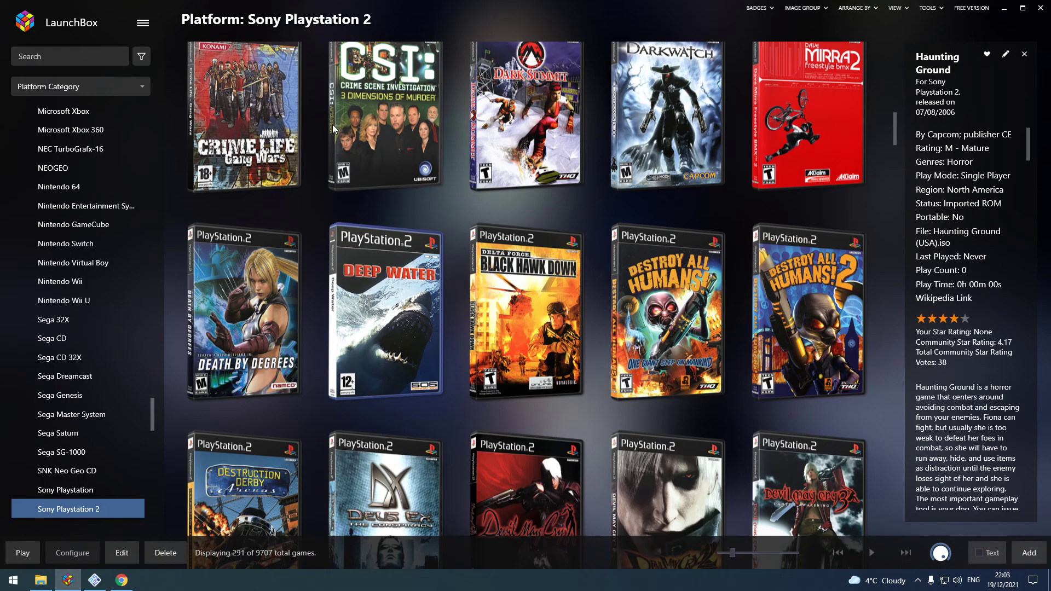
{"action": "scroll", "coordinate": [367, 386], "scroll_direction": "up", "scroll_amount": 3}
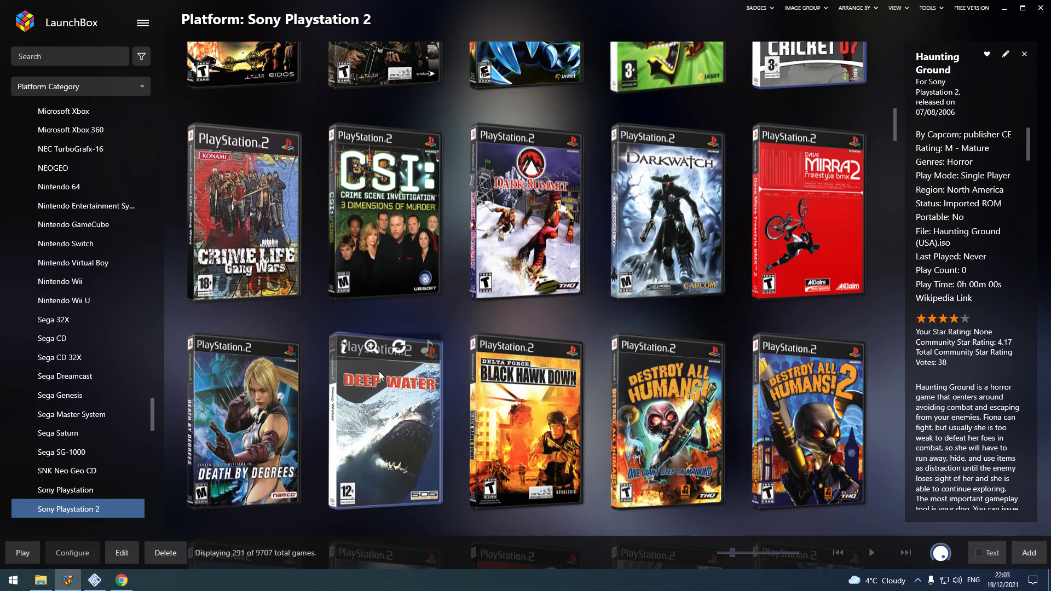
{"action": "scroll", "coordinate": [379, 375], "scroll_direction": "down", "scroll_amount": 1}
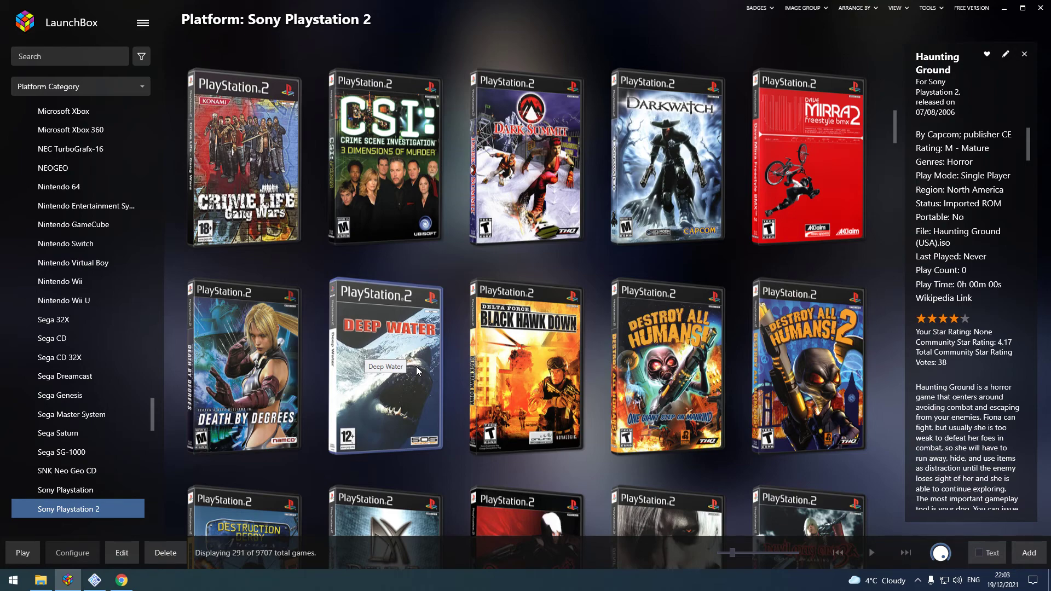
{"action": "double_click", "coordinate": [416, 370]}
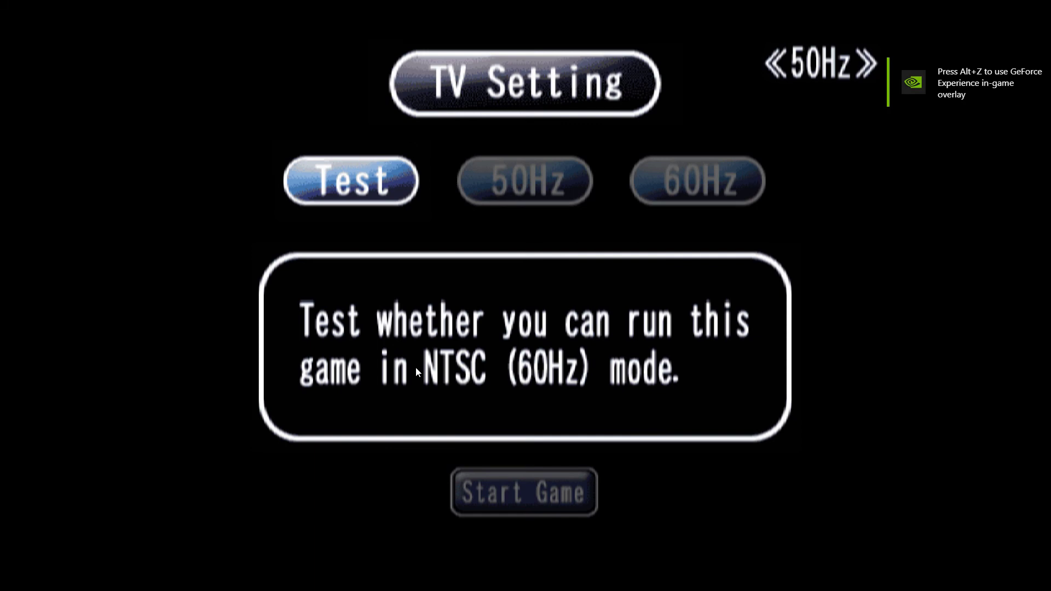
Step: Choose 60Hz on the game's TV Setting screen, exit the game, and close the PCSX2 window
{"action": "key", "text": "Right"}
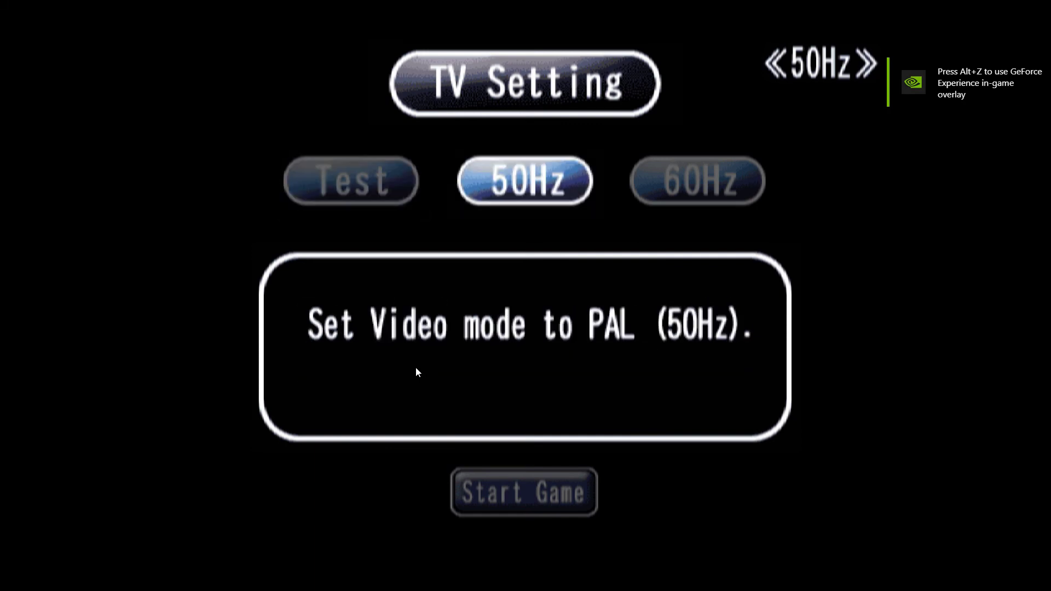
{"action": "key", "text": "Right"}
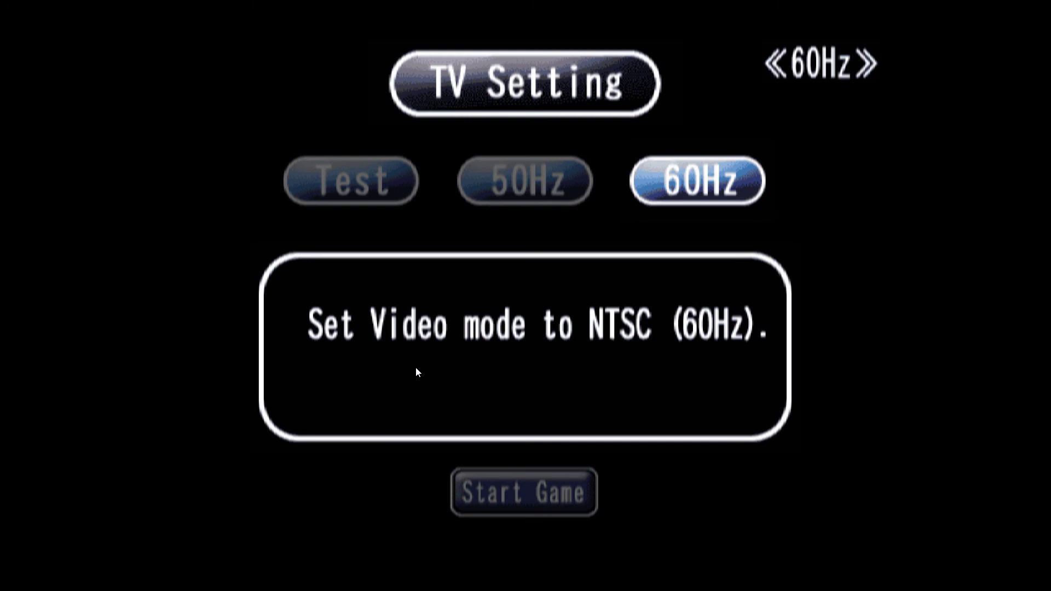
{"action": "key", "text": "Escape"}
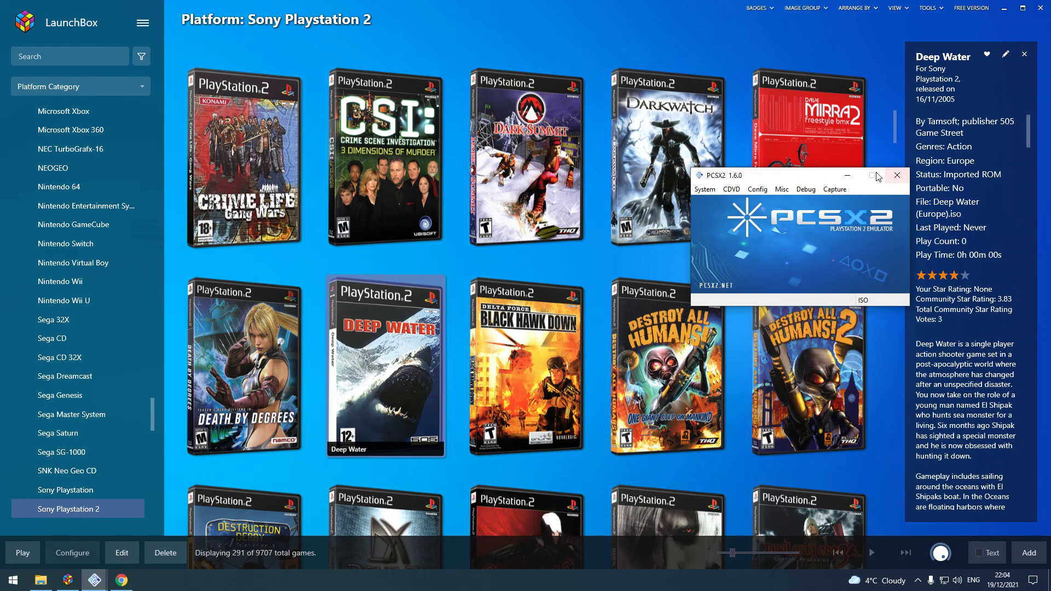
{"action": "left_click", "coordinate": [896, 182]}
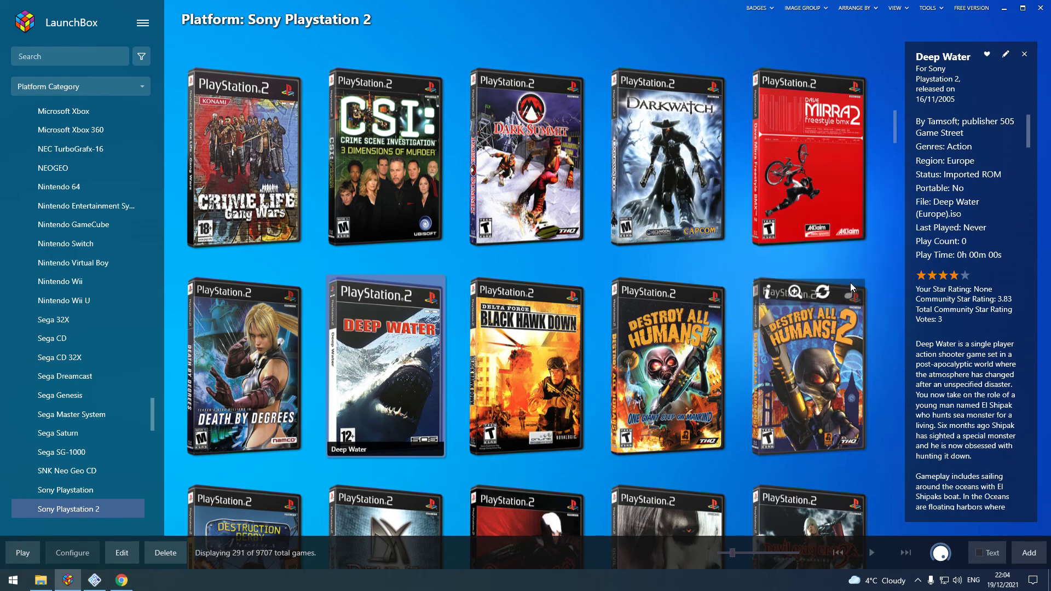
{"action": "scroll", "coordinate": [635, 326], "scroll_direction": "up", "scroll_amount": 8}
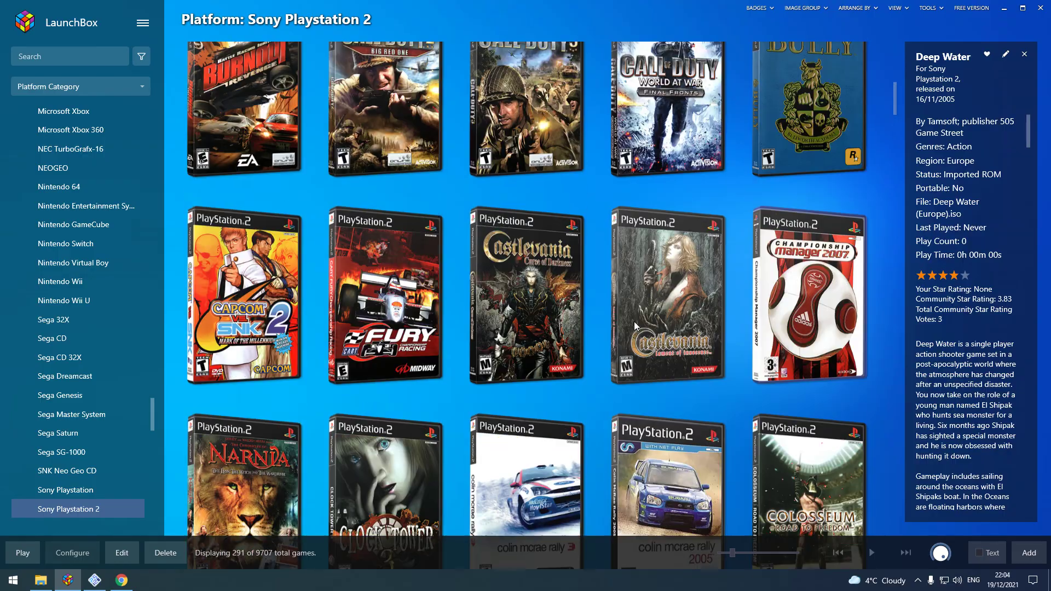
{"action": "scroll", "coordinate": [634, 326], "scroll_direction": "up", "scroll_amount": 5}
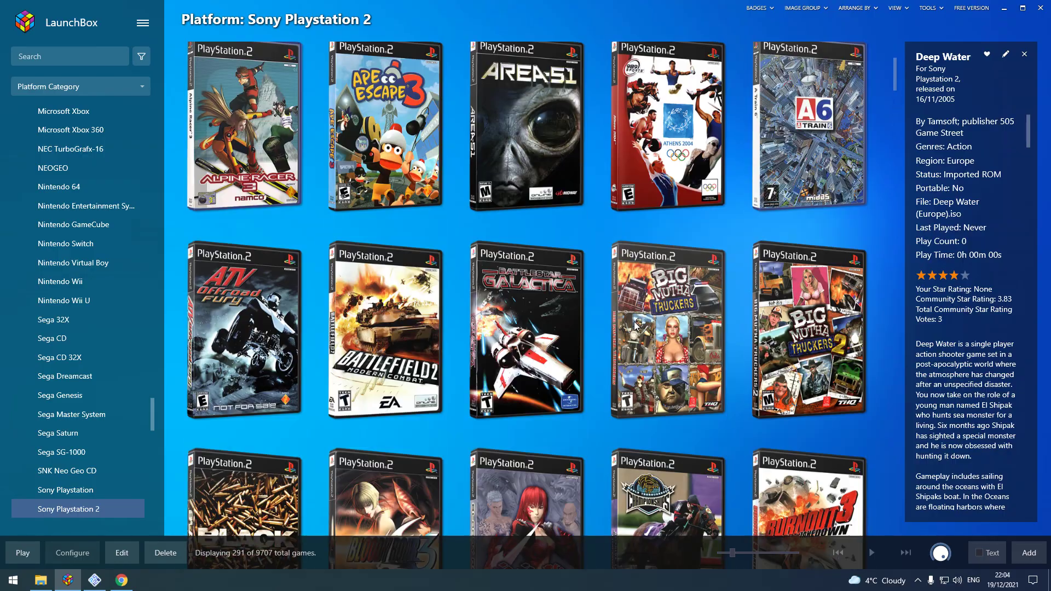
{"action": "scroll", "coordinate": [604, 375], "scroll_direction": "down", "scroll_amount": 4}
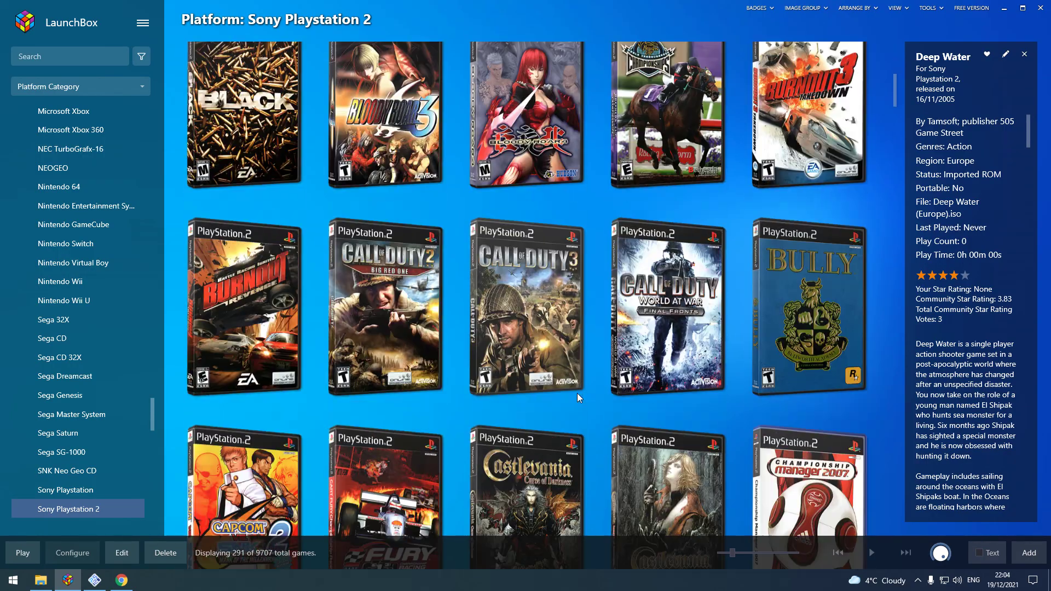
{"action": "scroll", "coordinate": [577, 393], "scroll_direction": "down", "scroll_amount": 3}
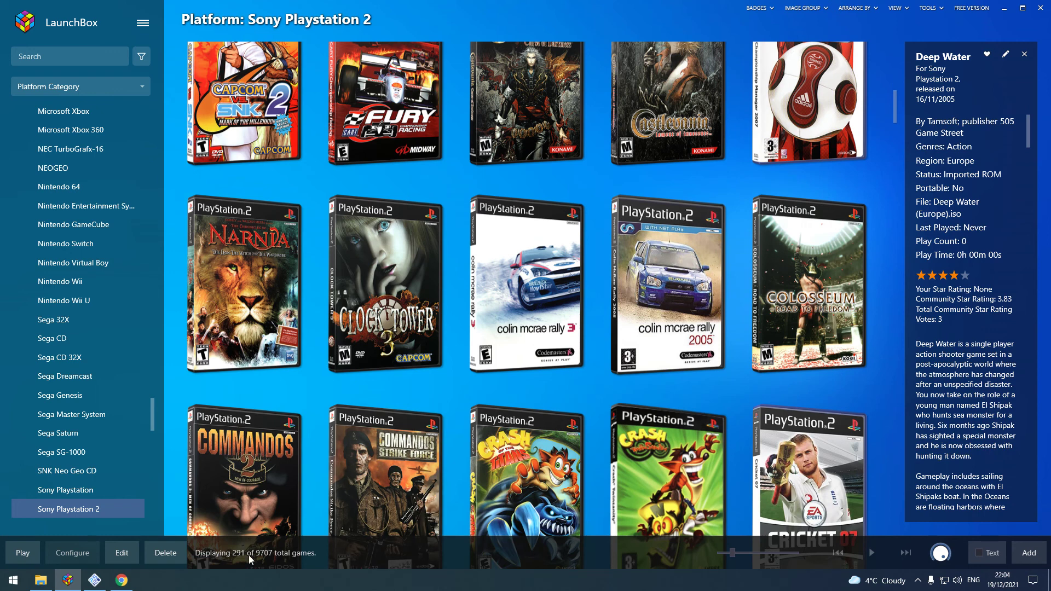